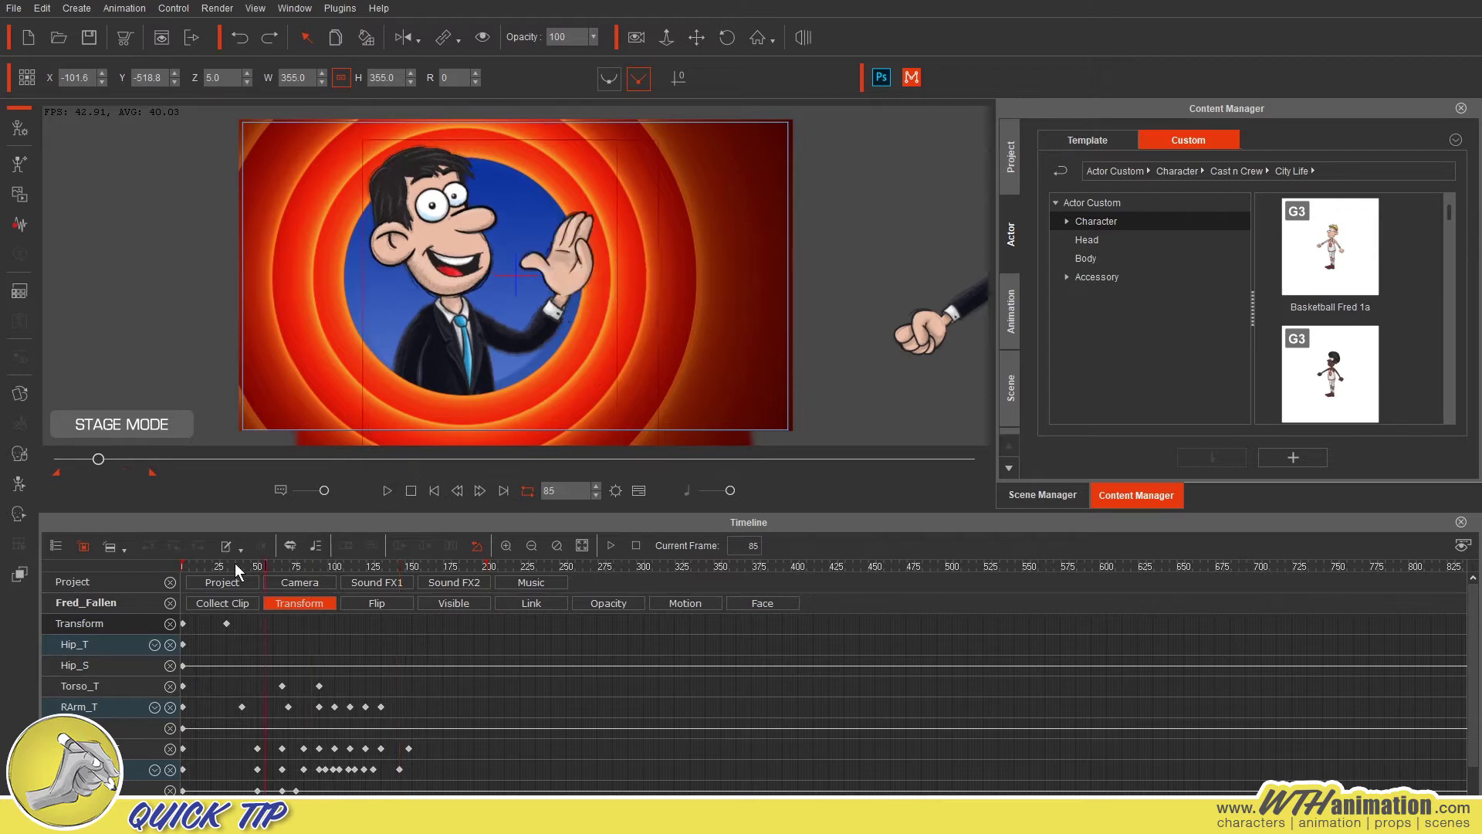
Replay Fred's entrance and wave from frame 1, pausing once the wave finishes.
left_click(410, 491)
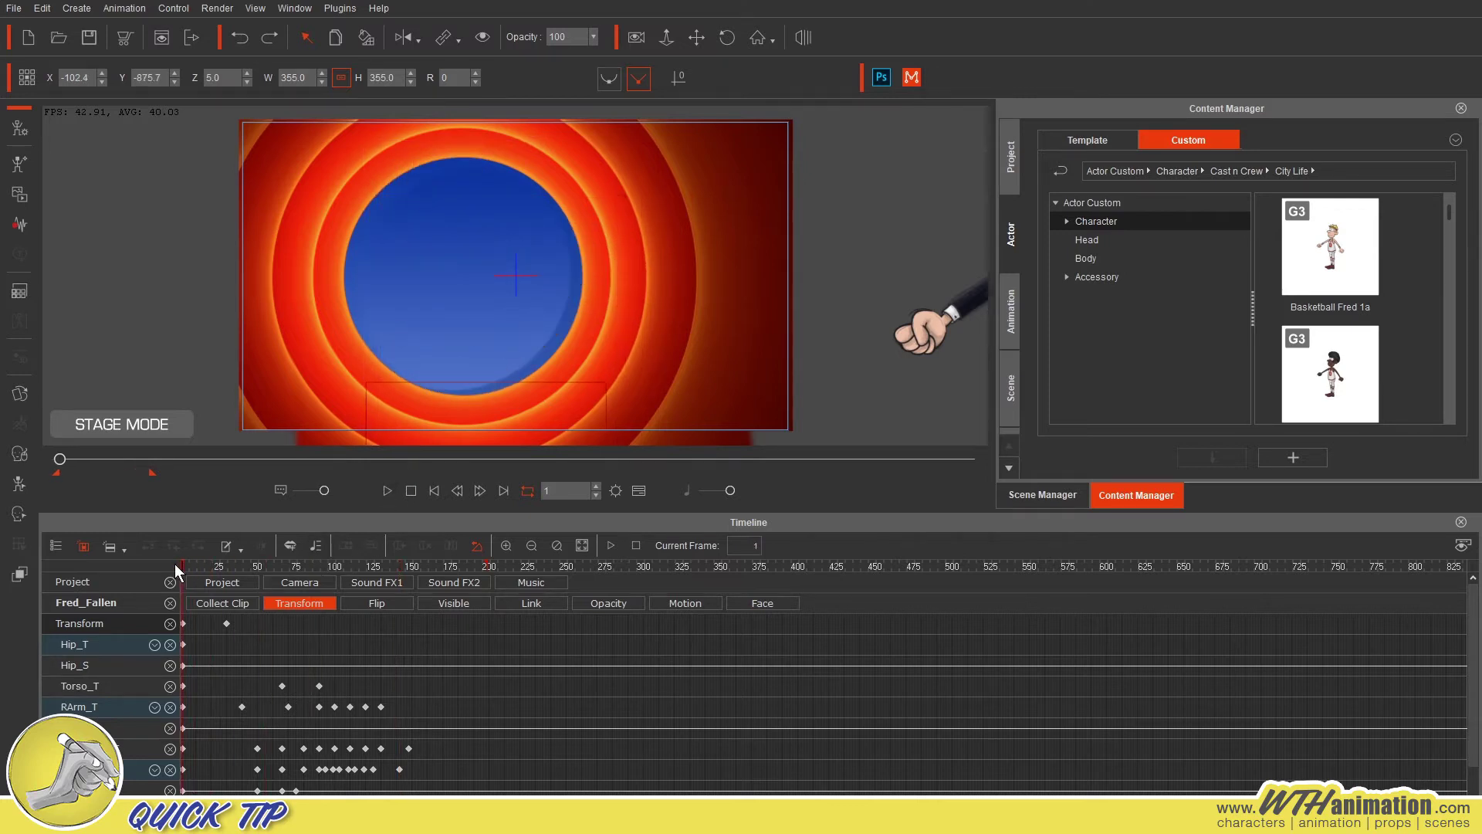
left_click(385, 491)
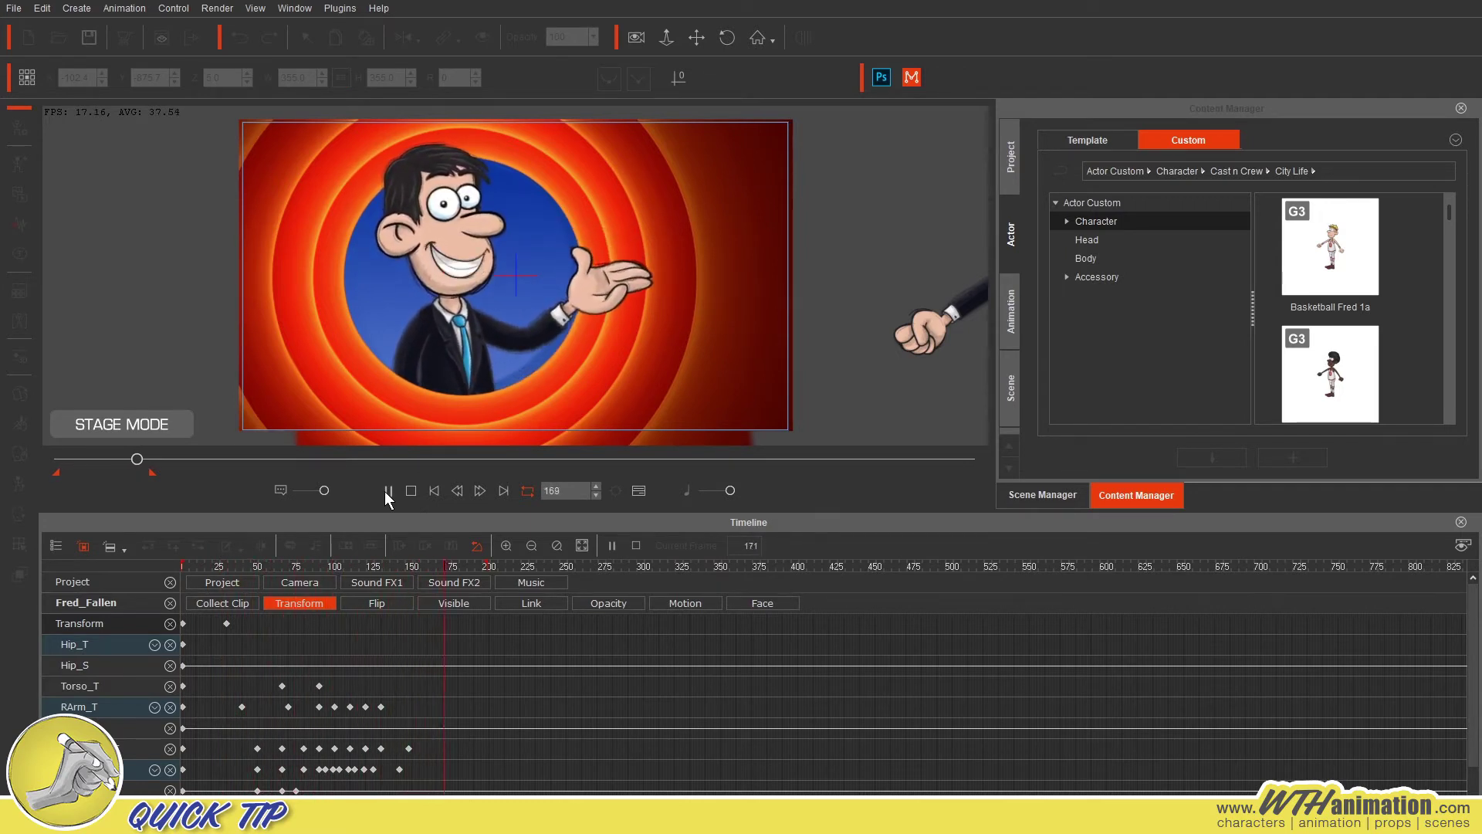
left_click(388, 491)
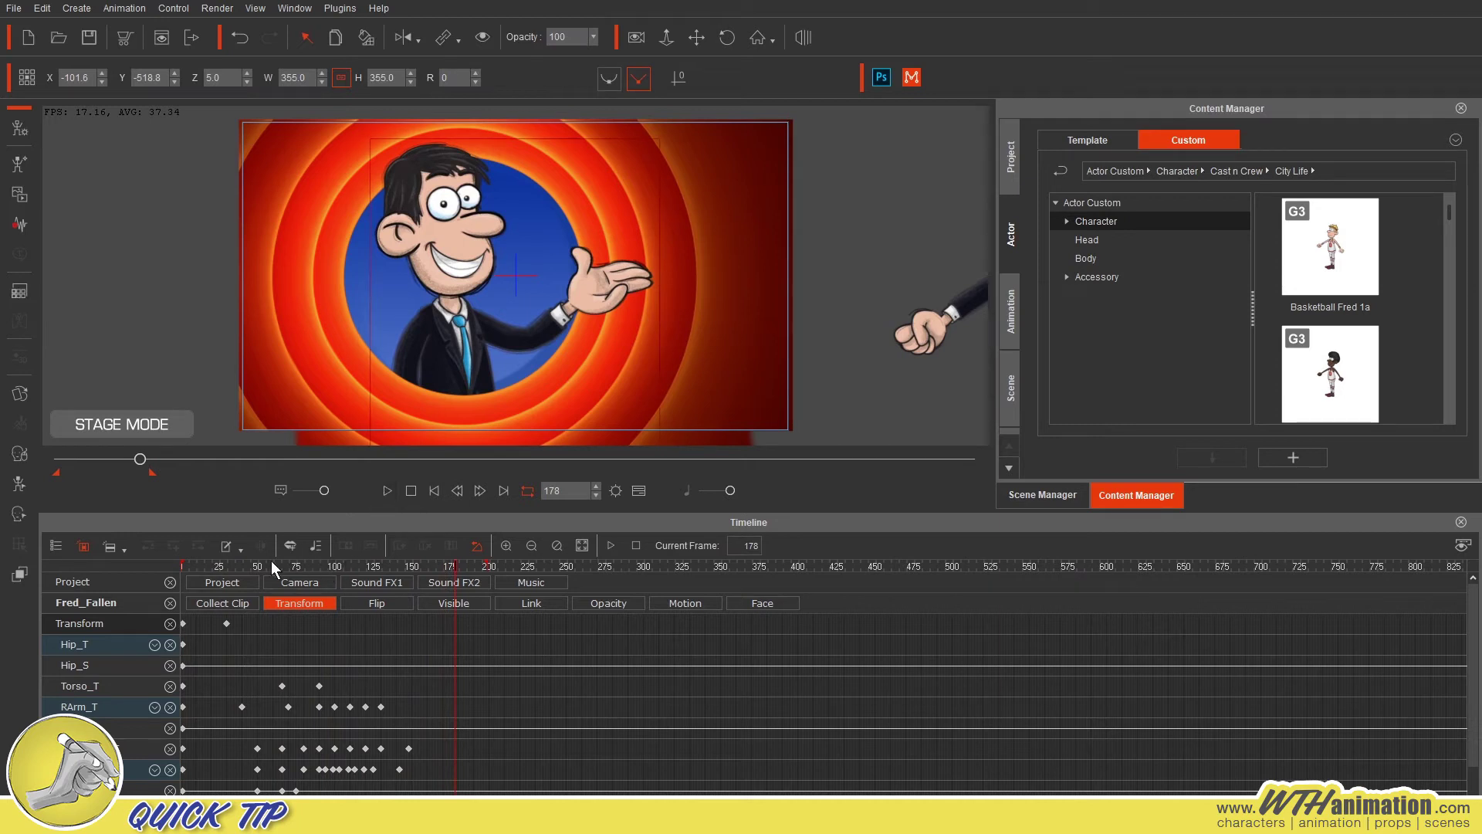
Enable Collect Clip on the Fred_Fallen row and check the new track in the list.
left_click(214, 605)
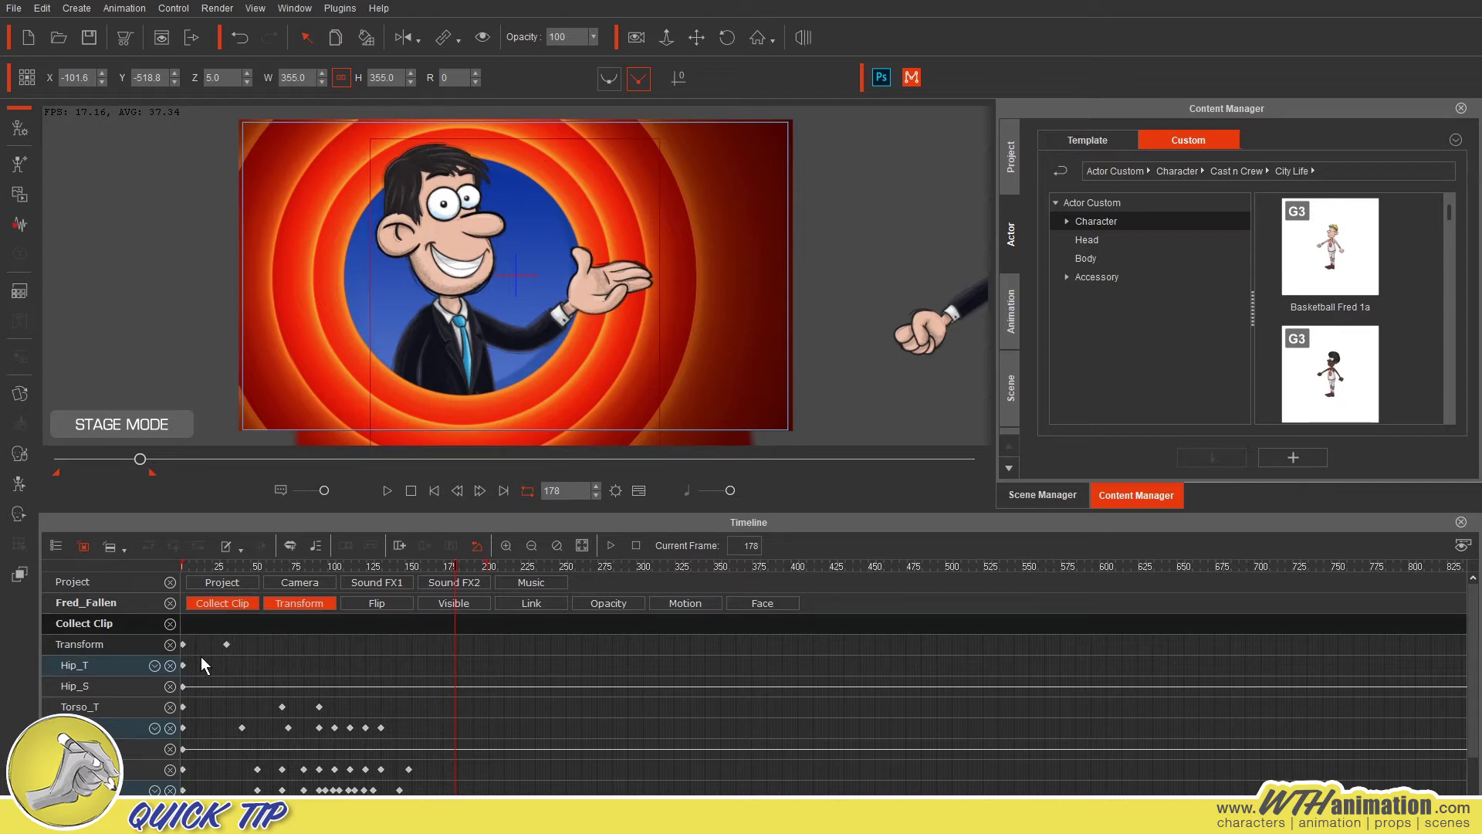
scroll(224, 660, "down", 3)
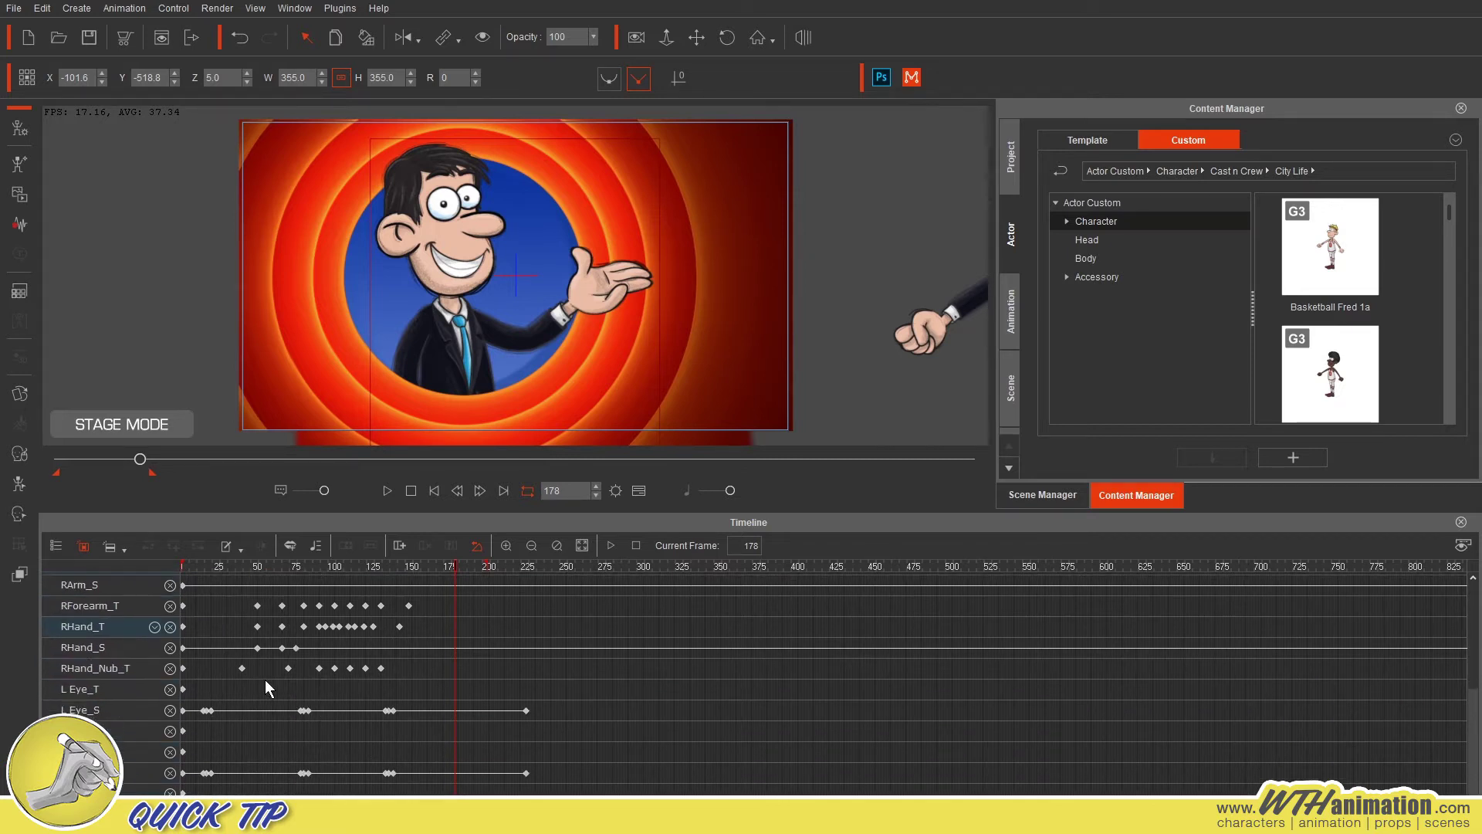
scroll(265, 679, "up", 4)
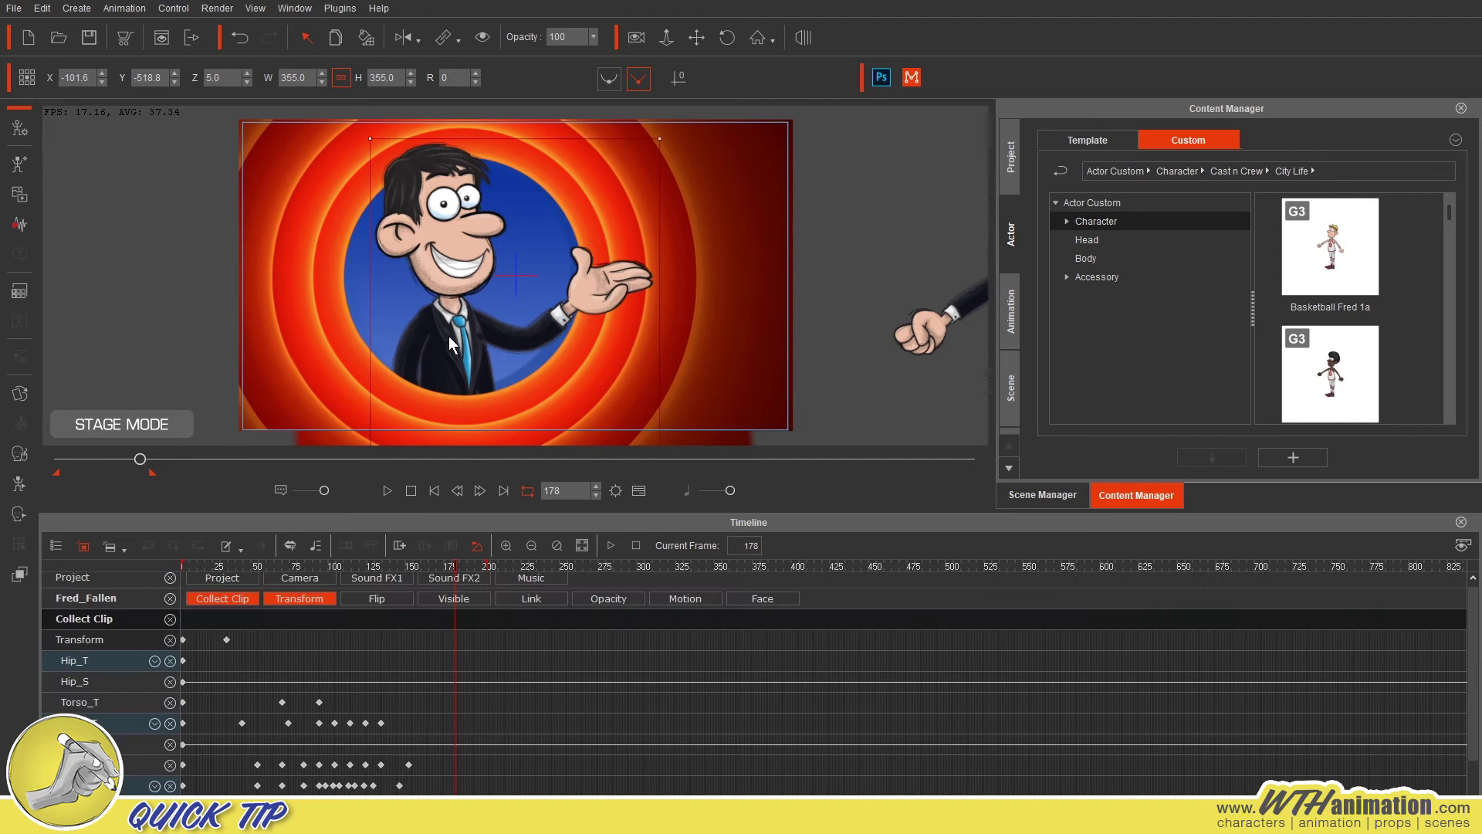
right_click(449, 338)
left_click(509, 395)
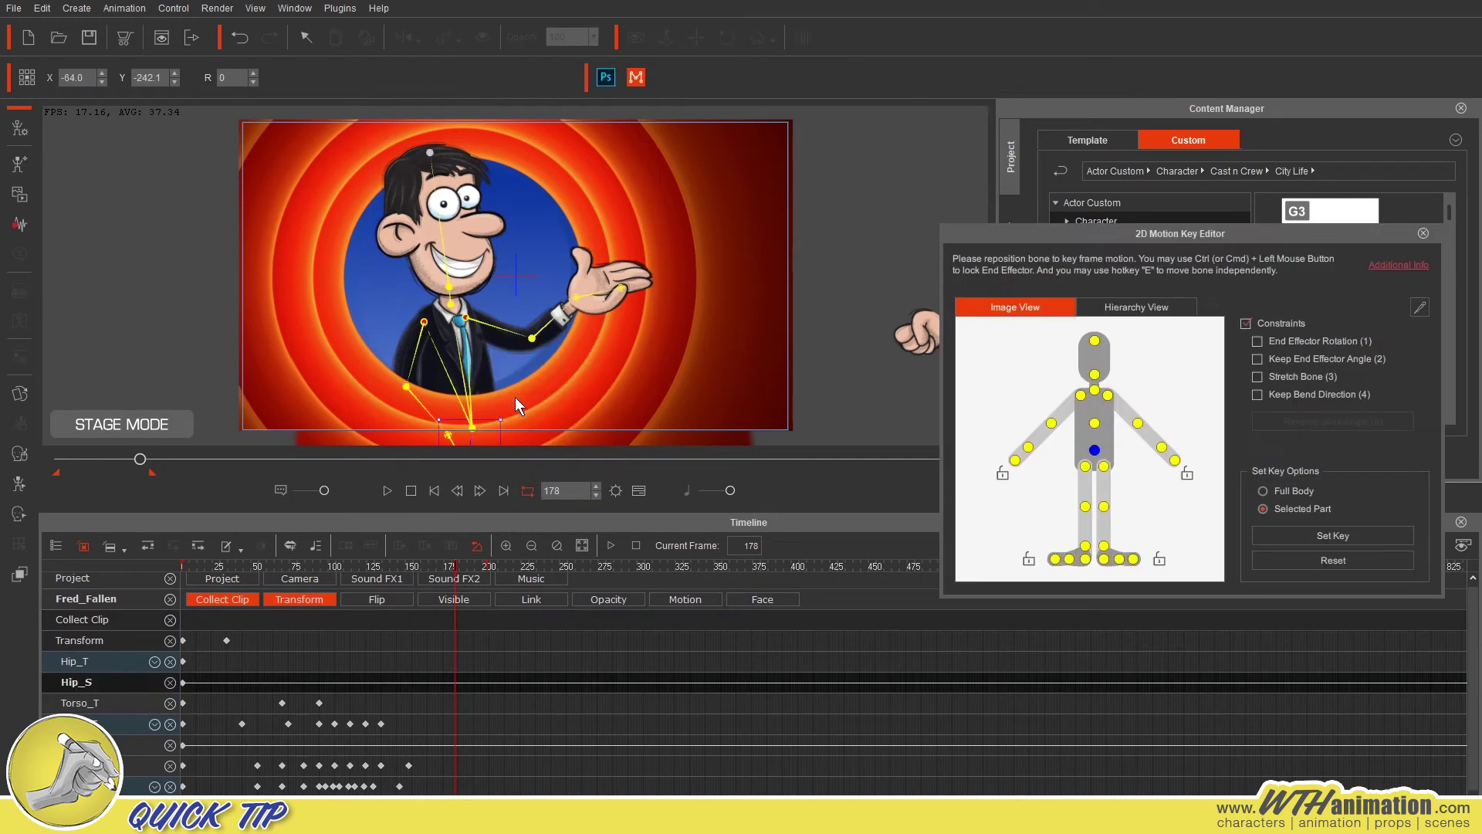
left_click(1095, 423)
left_click(1081, 395)
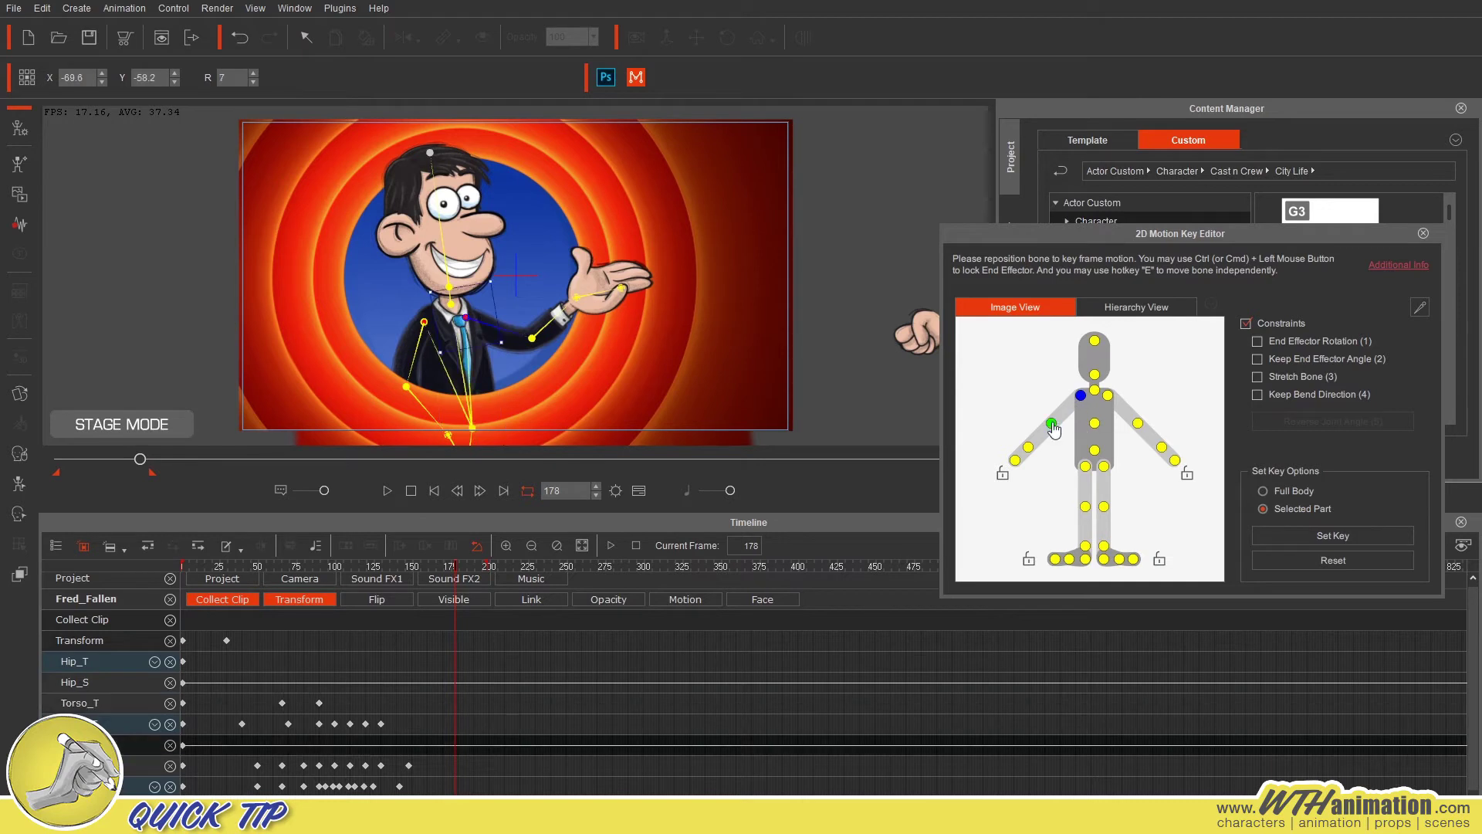
left_click(1051, 423)
left_click(1028, 448)
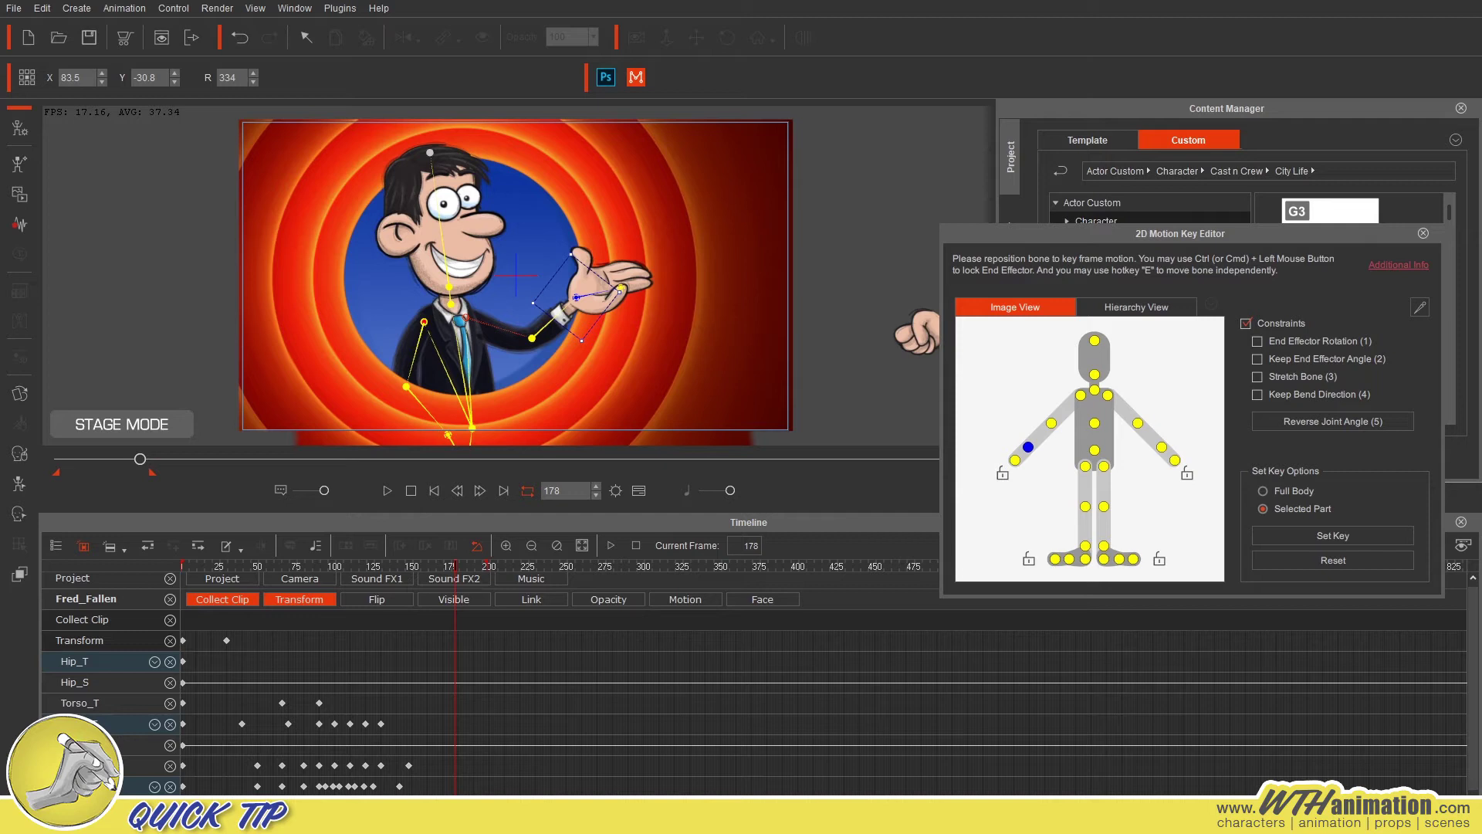
left_click(1424, 233)
right_click(473, 254)
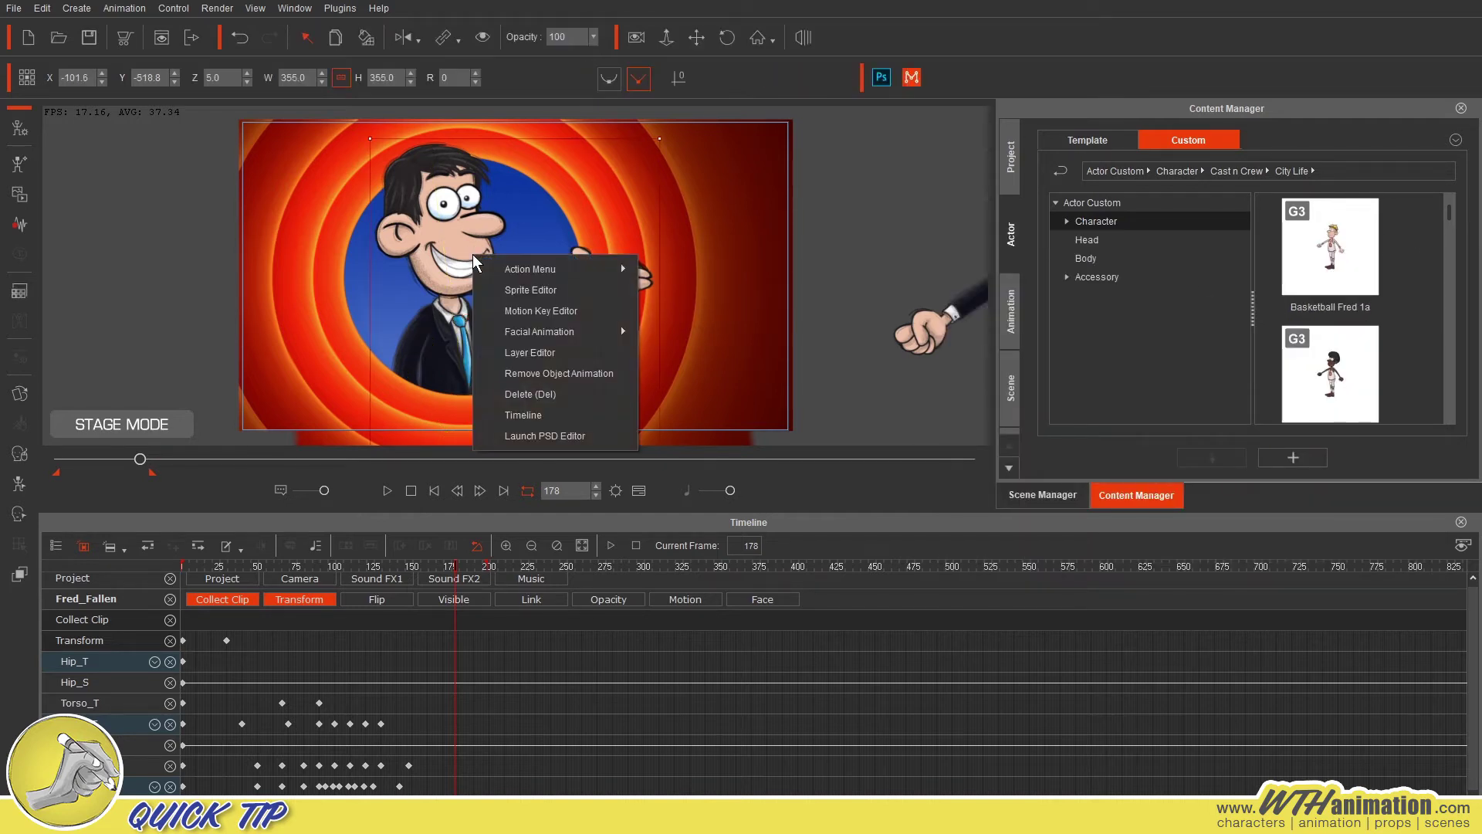
left_click(507, 285)
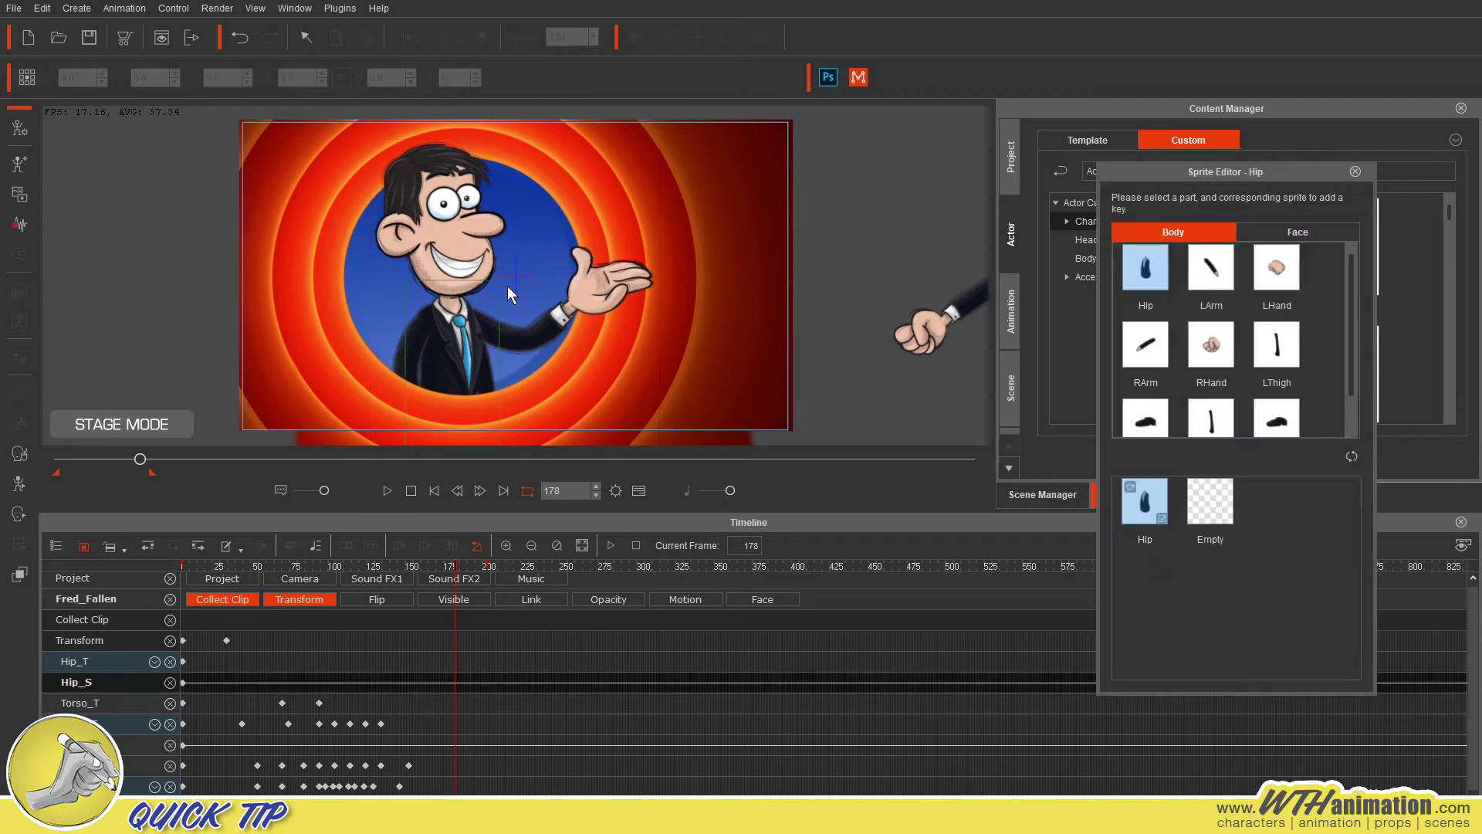
left_click(1210, 346)
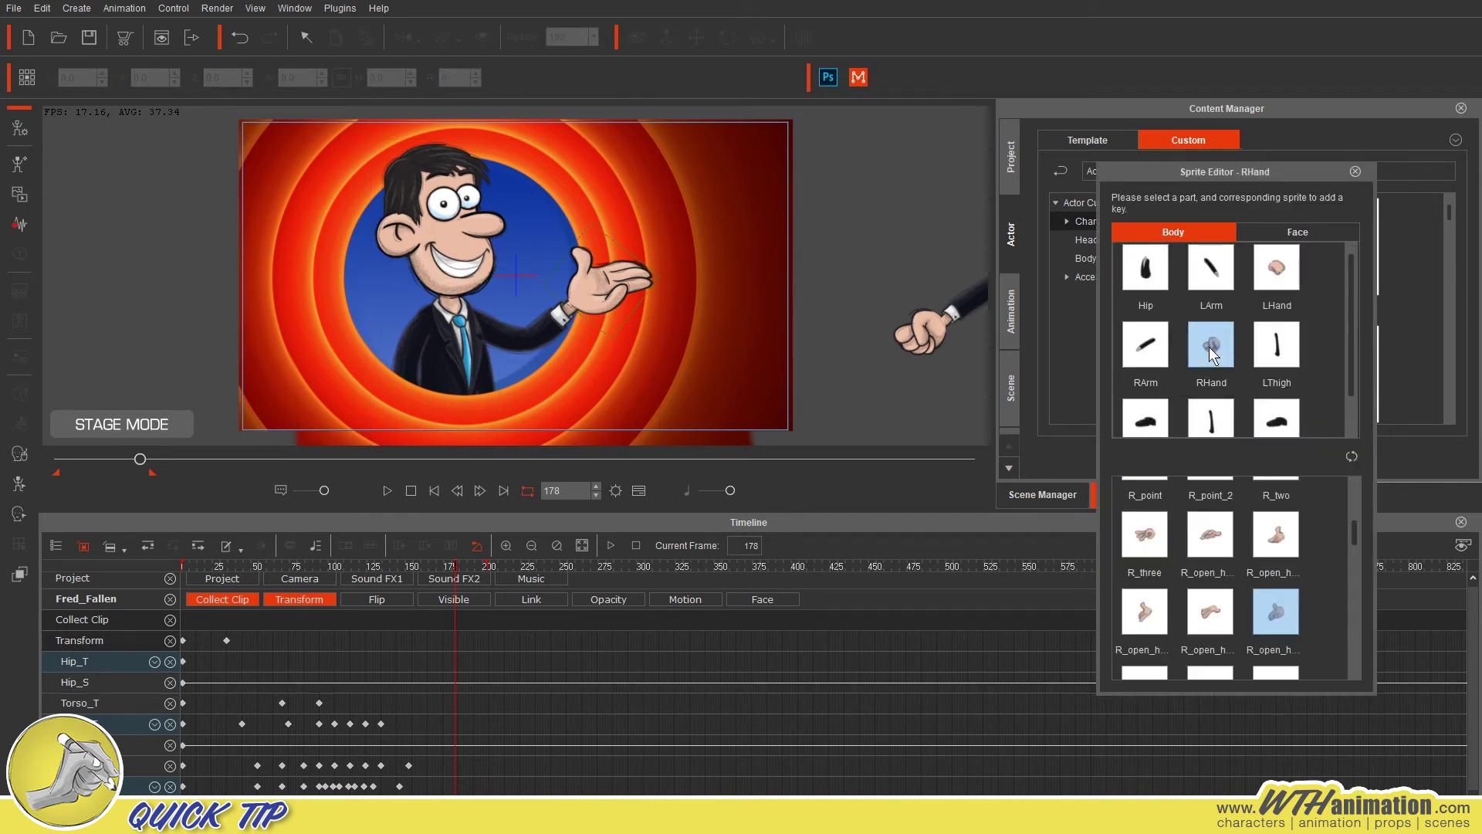
left_click(1280, 230)
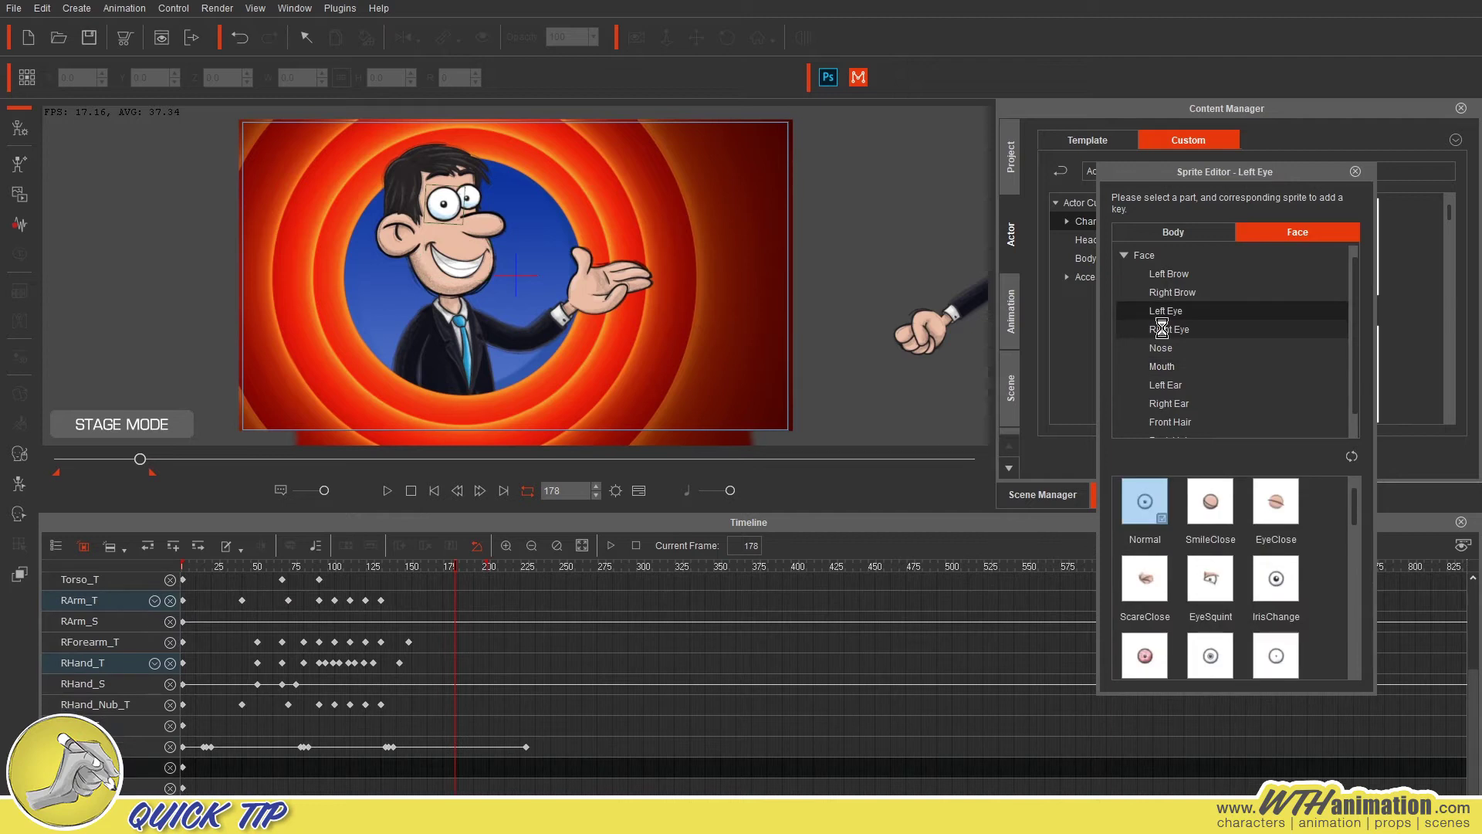
left_click(1164, 329)
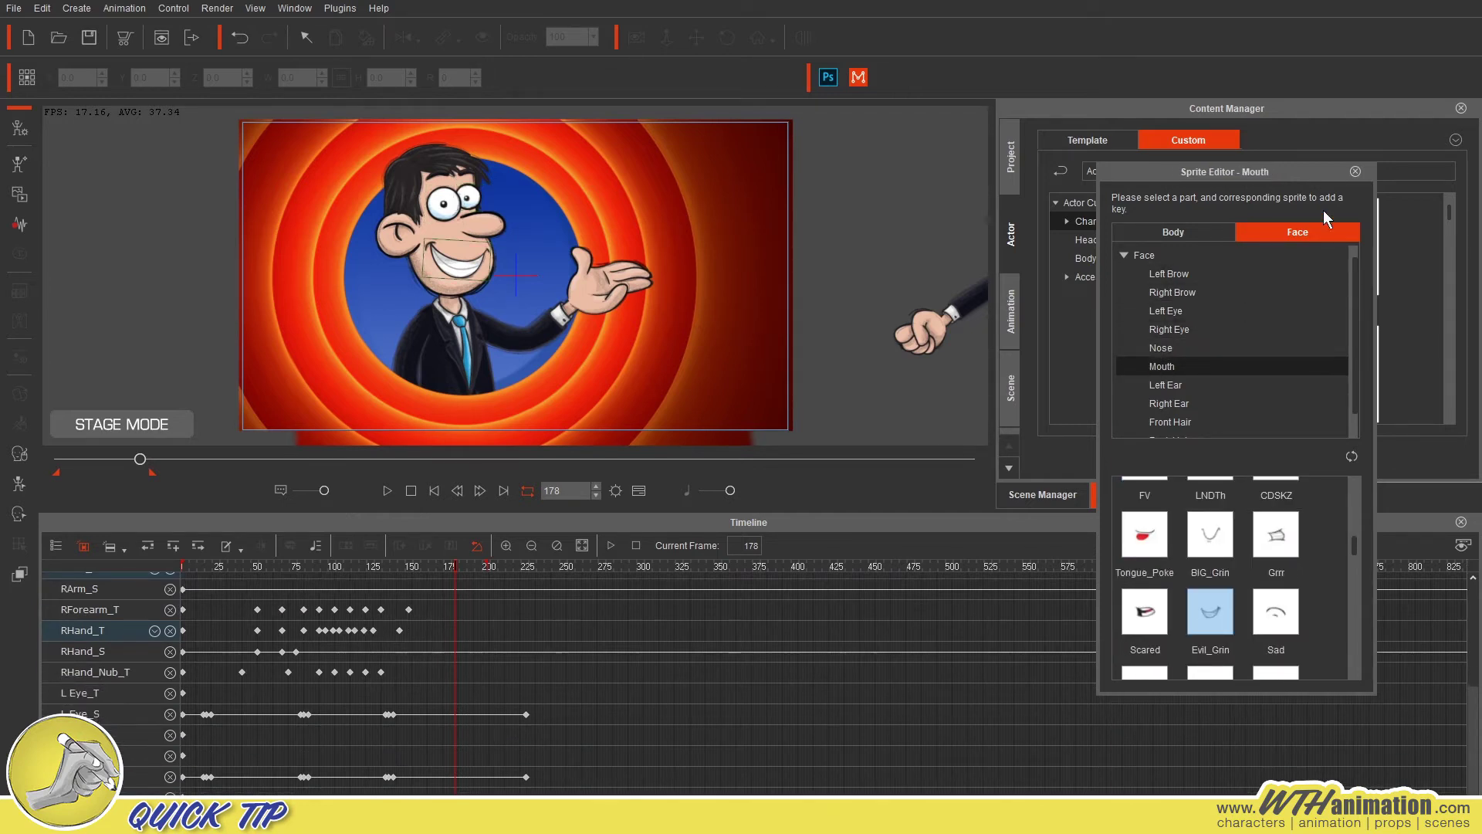
left_click(1354, 172)
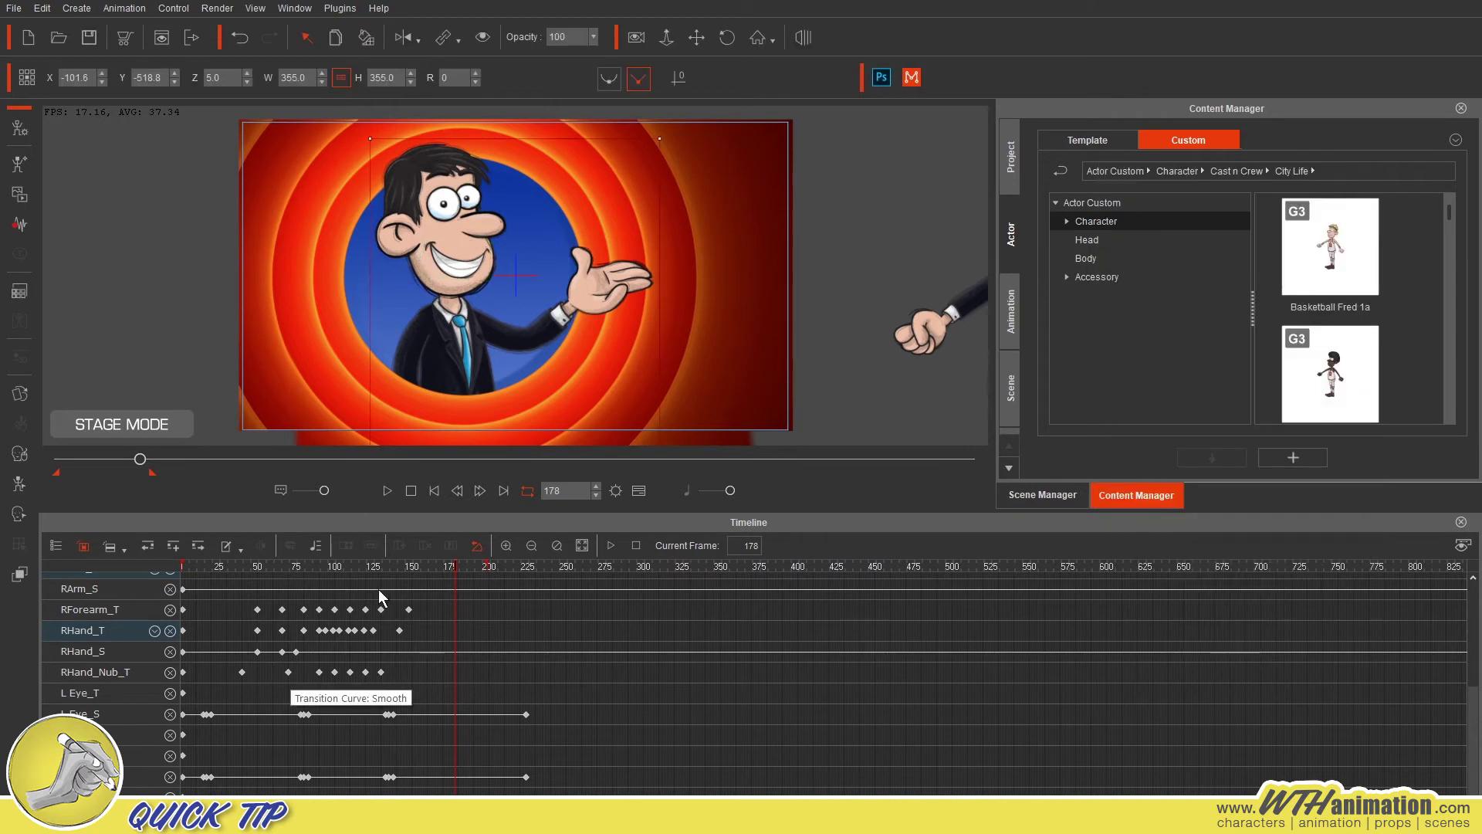
Enable Collect Clip and mark the waving range on Fred's Collect Clip track.
scroll(202, 675, "up", 3)
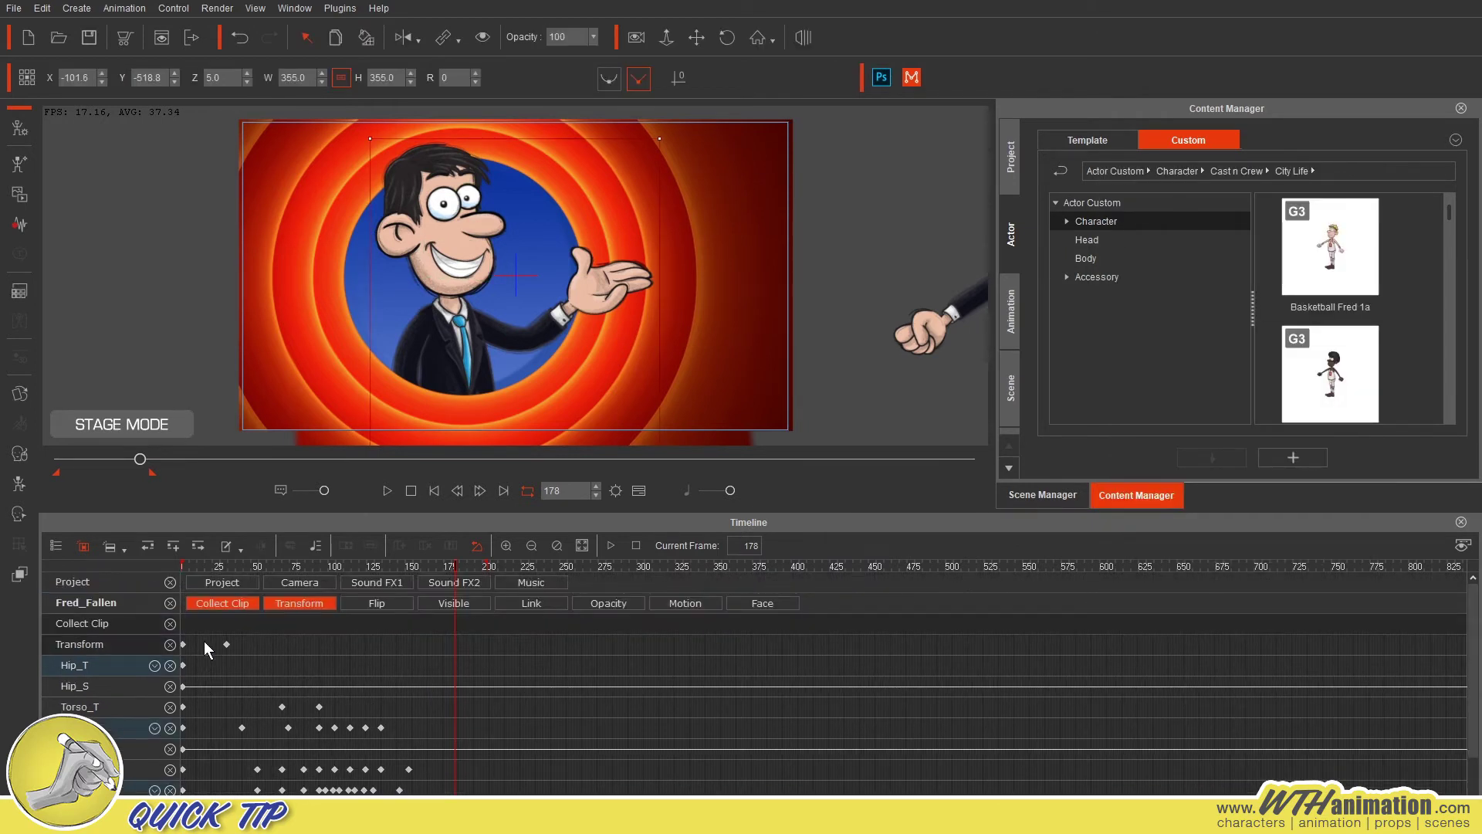
left_click(246, 601)
left_click_drag(185, 632, 438, 631)
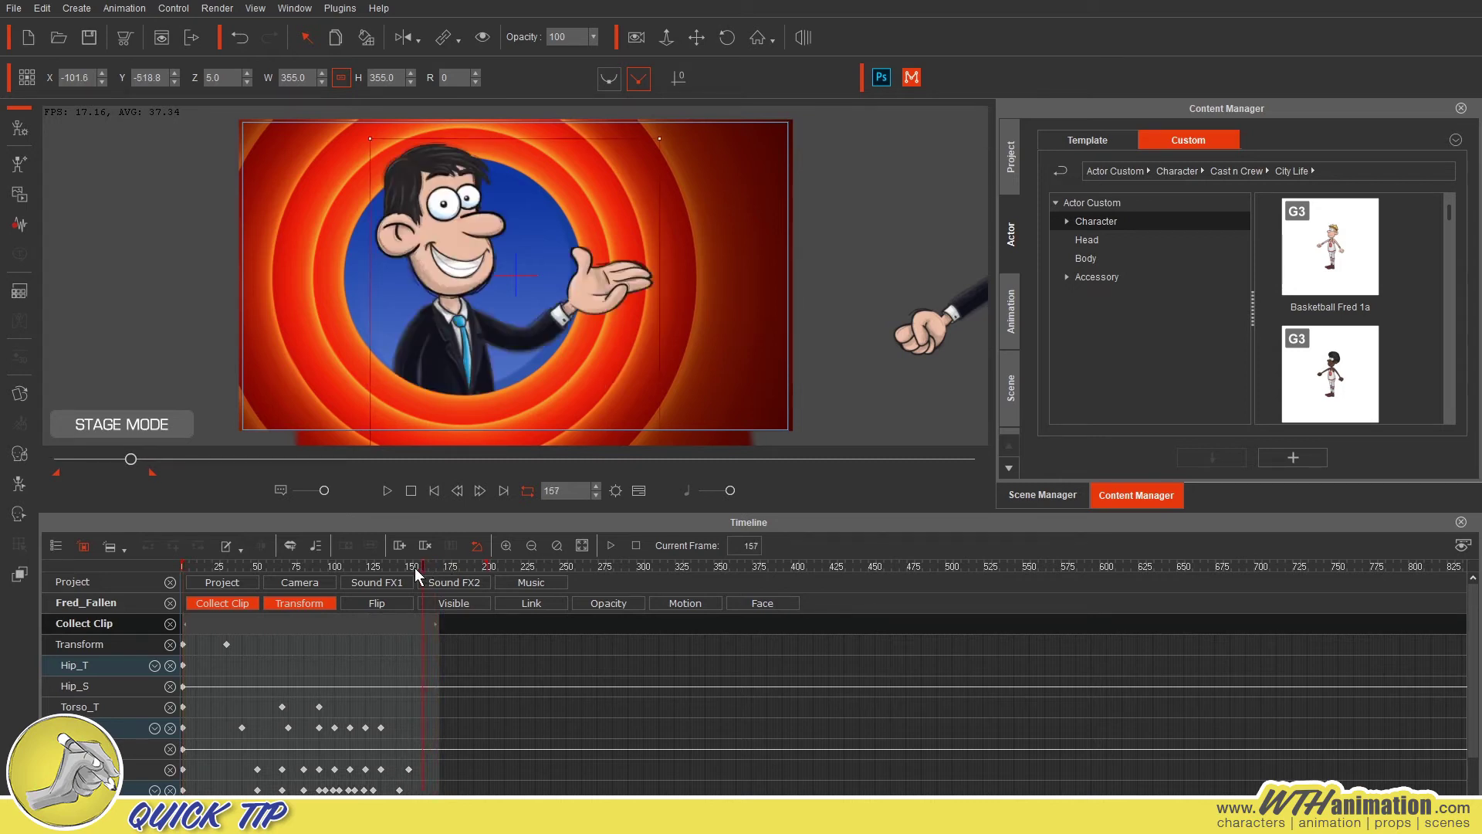
left_click_drag(423, 573, 316, 623)
Export the collected wave as FredWave.ctBPerform, replacing the existing file.
right_click(317, 623)
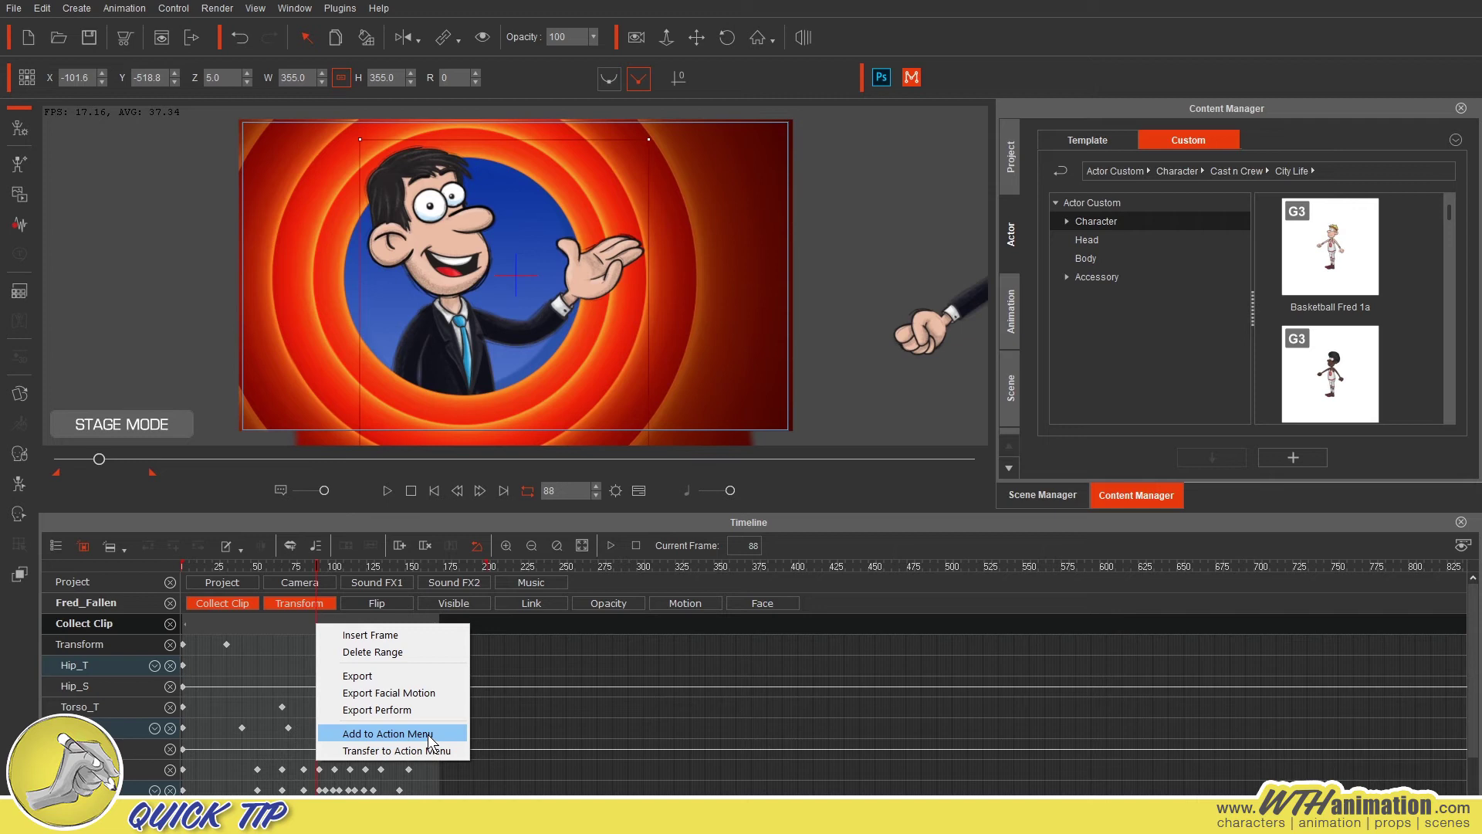
left_click(396, 711)
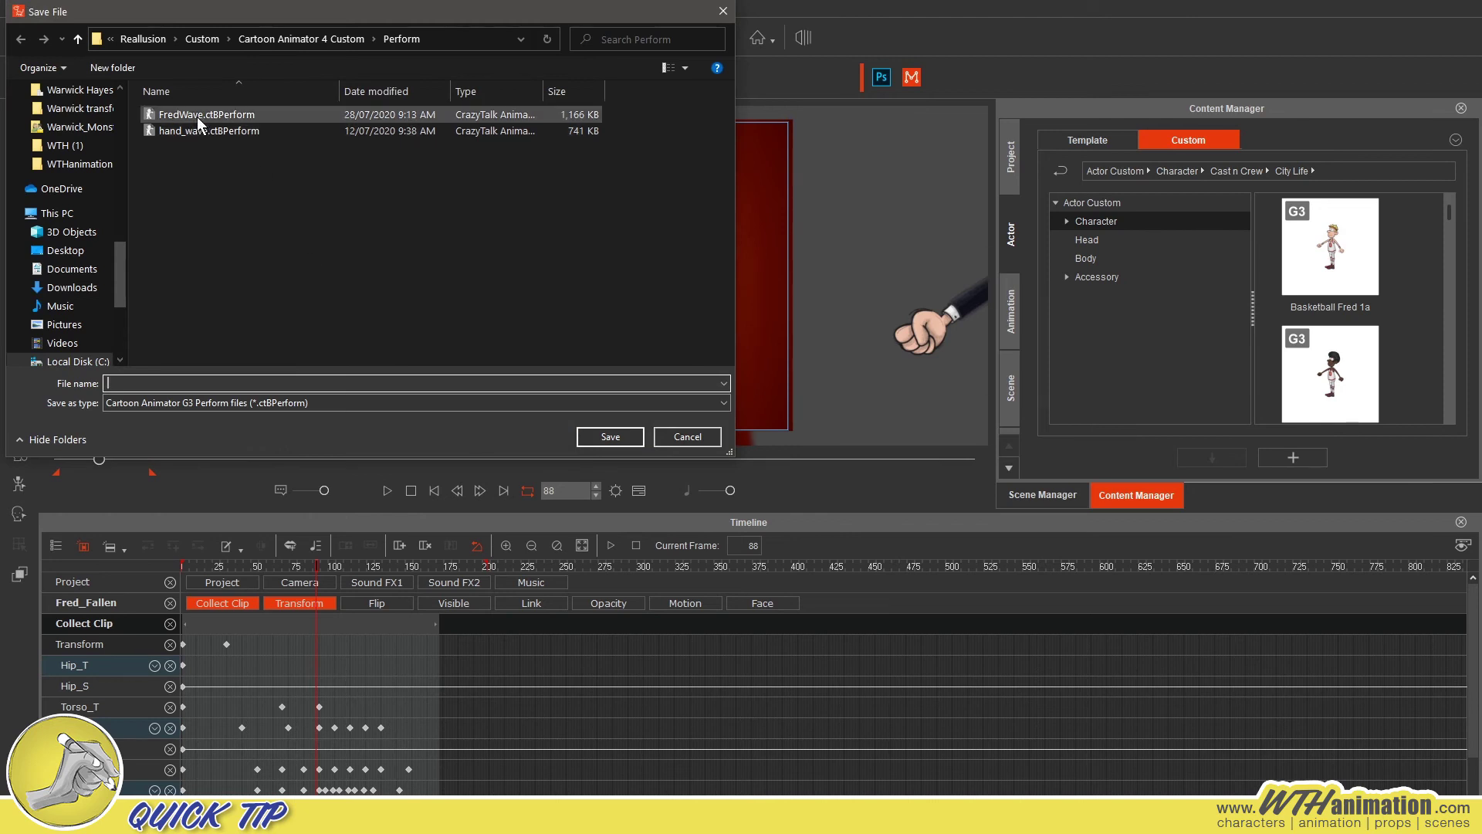
left_click(197, 115)
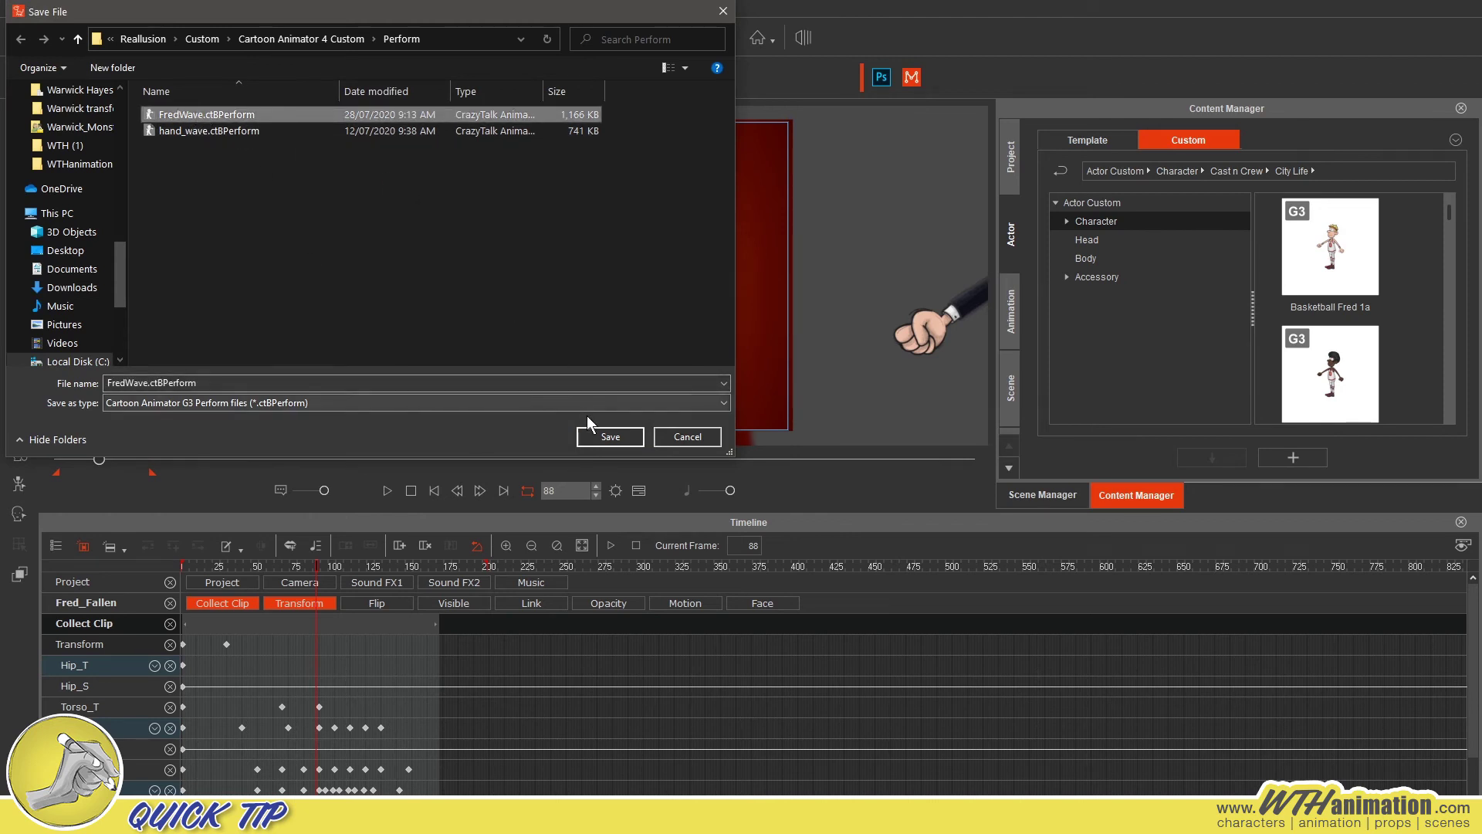
left_click(594, 434)
left_click(768, 434)
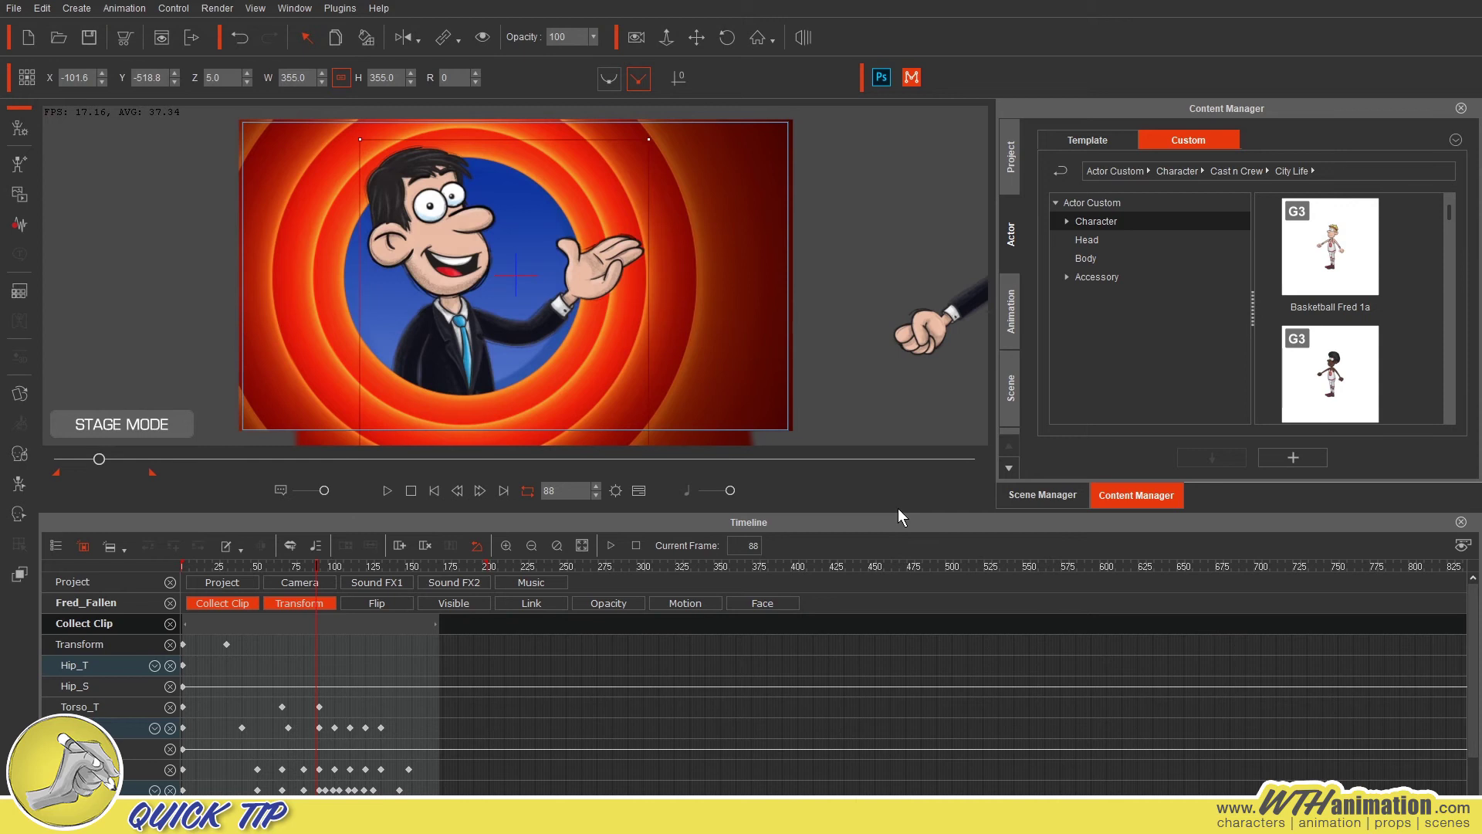
Capture the current stage image as FredWave's thumbnail in the custom Perform library.
left_click_drag(897, 591, 897, 625)
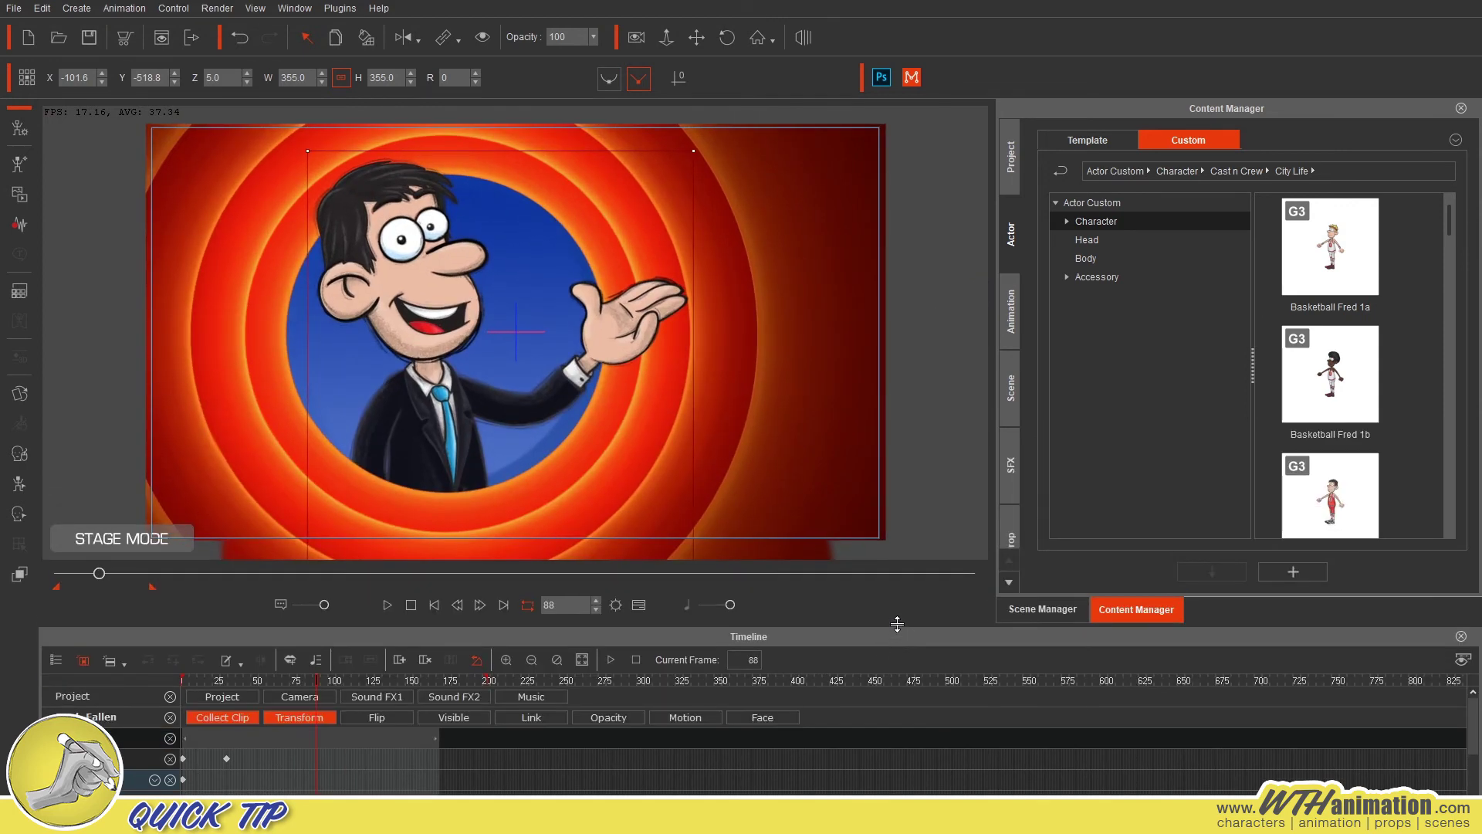
left_click(1013, 323)
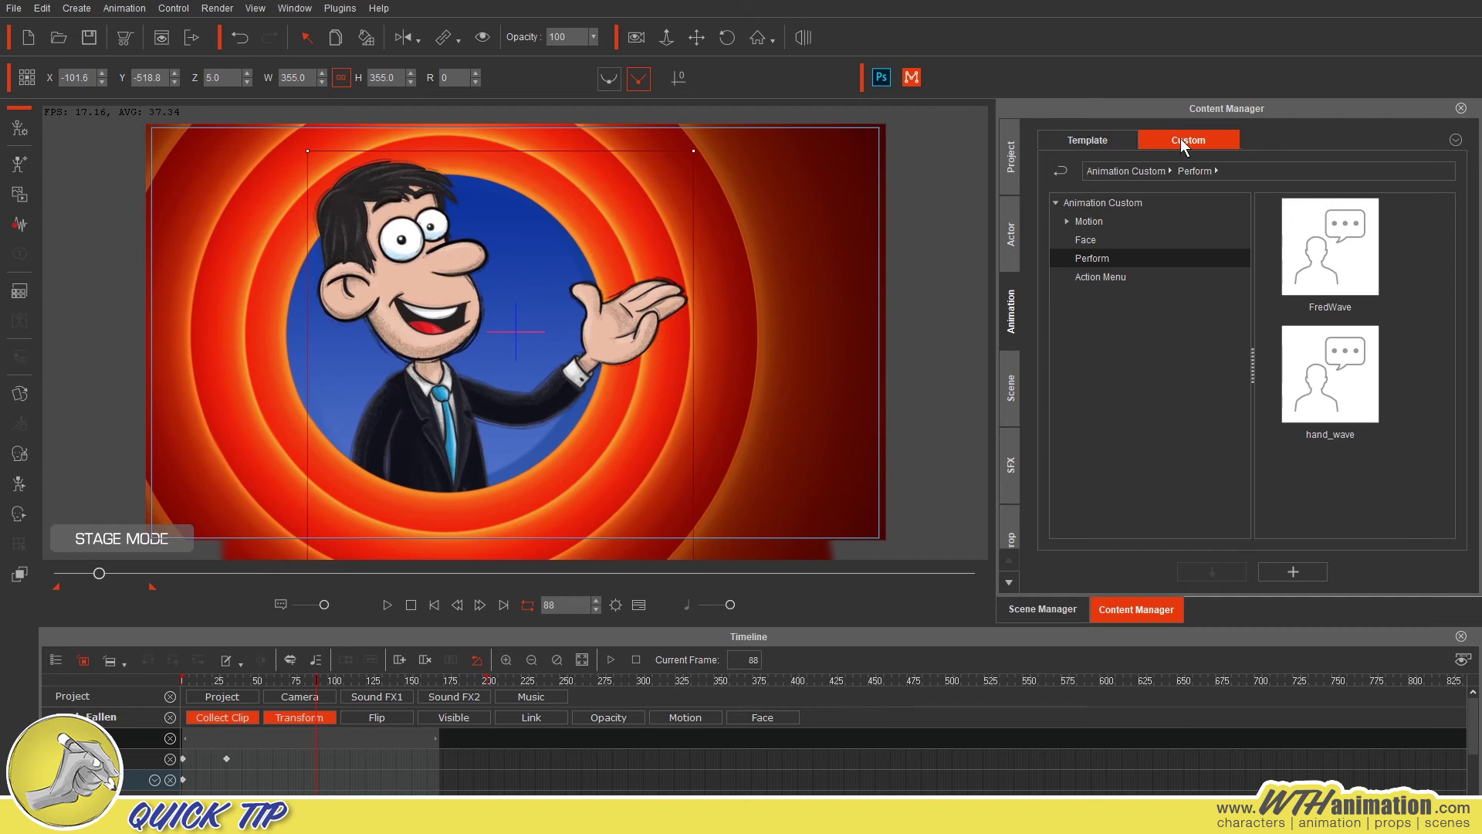
right_click(1324, 252)
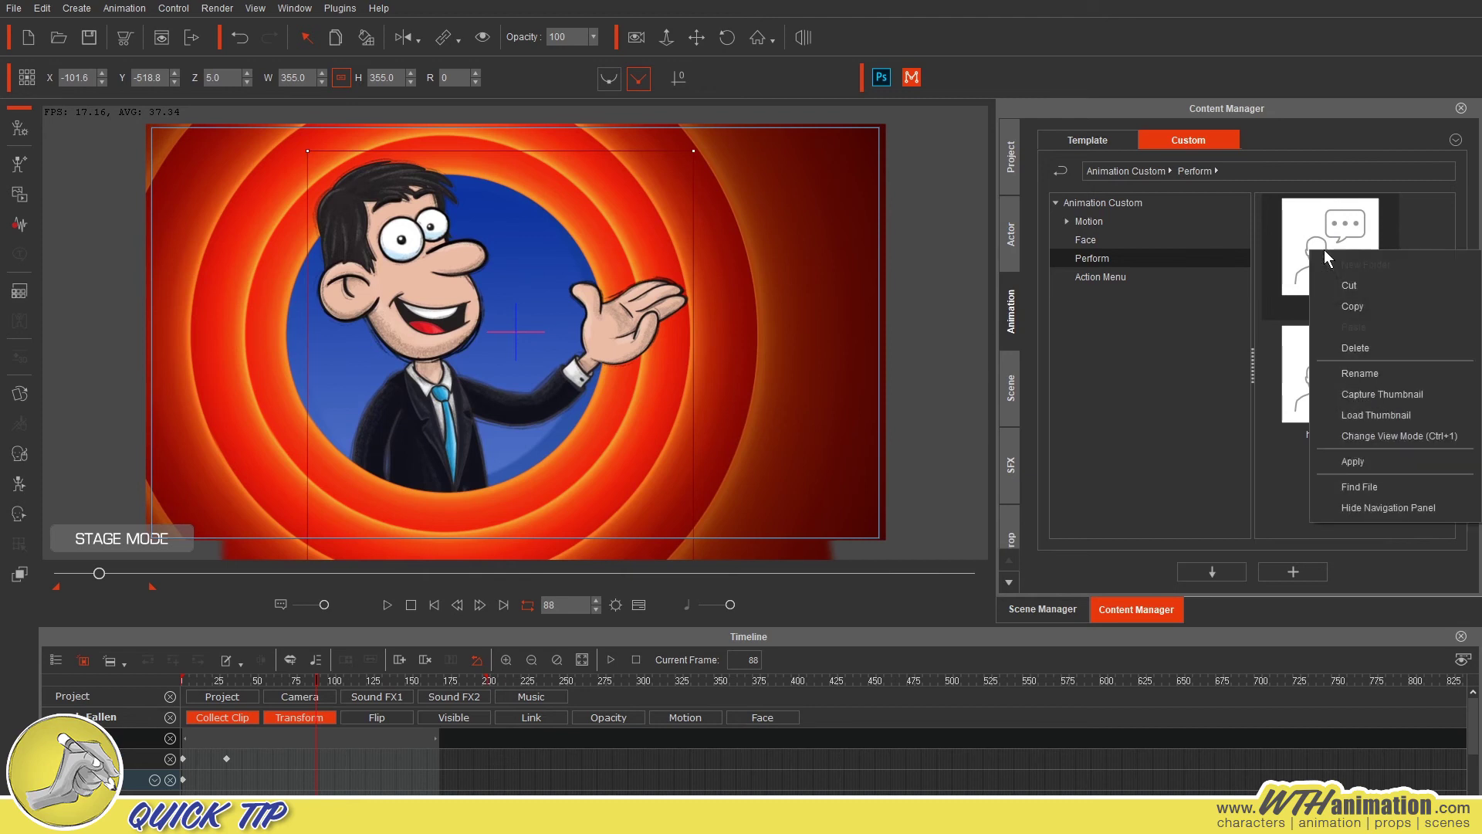
left_click(1364, 392)
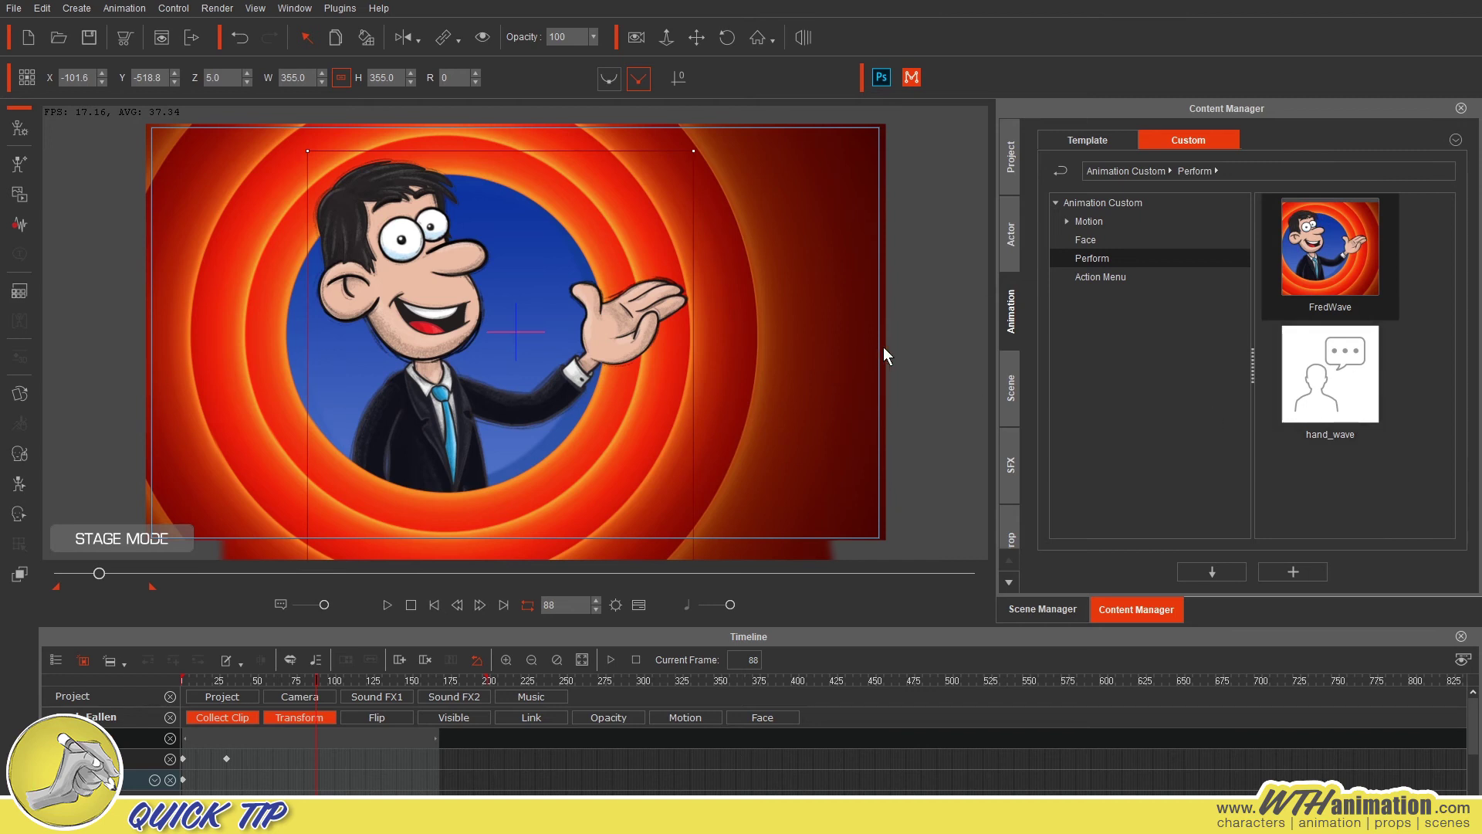
left_click(915, 337)
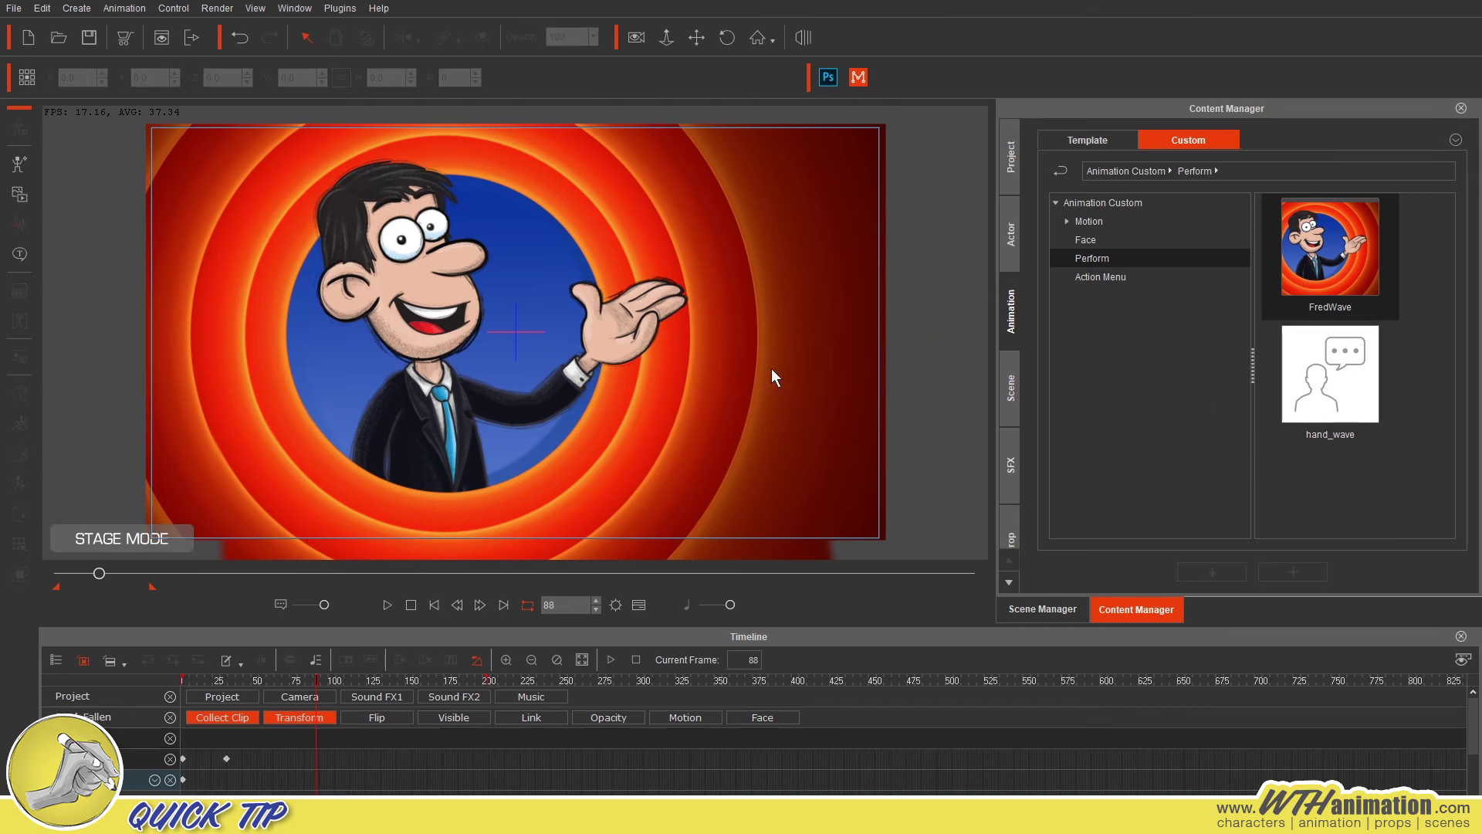
Select the second standing Fred and apply the FredWave perform clip to him.
left_click_drag(787, 355, 304, 335)
left_click_drag(640, 321, 683, 323)
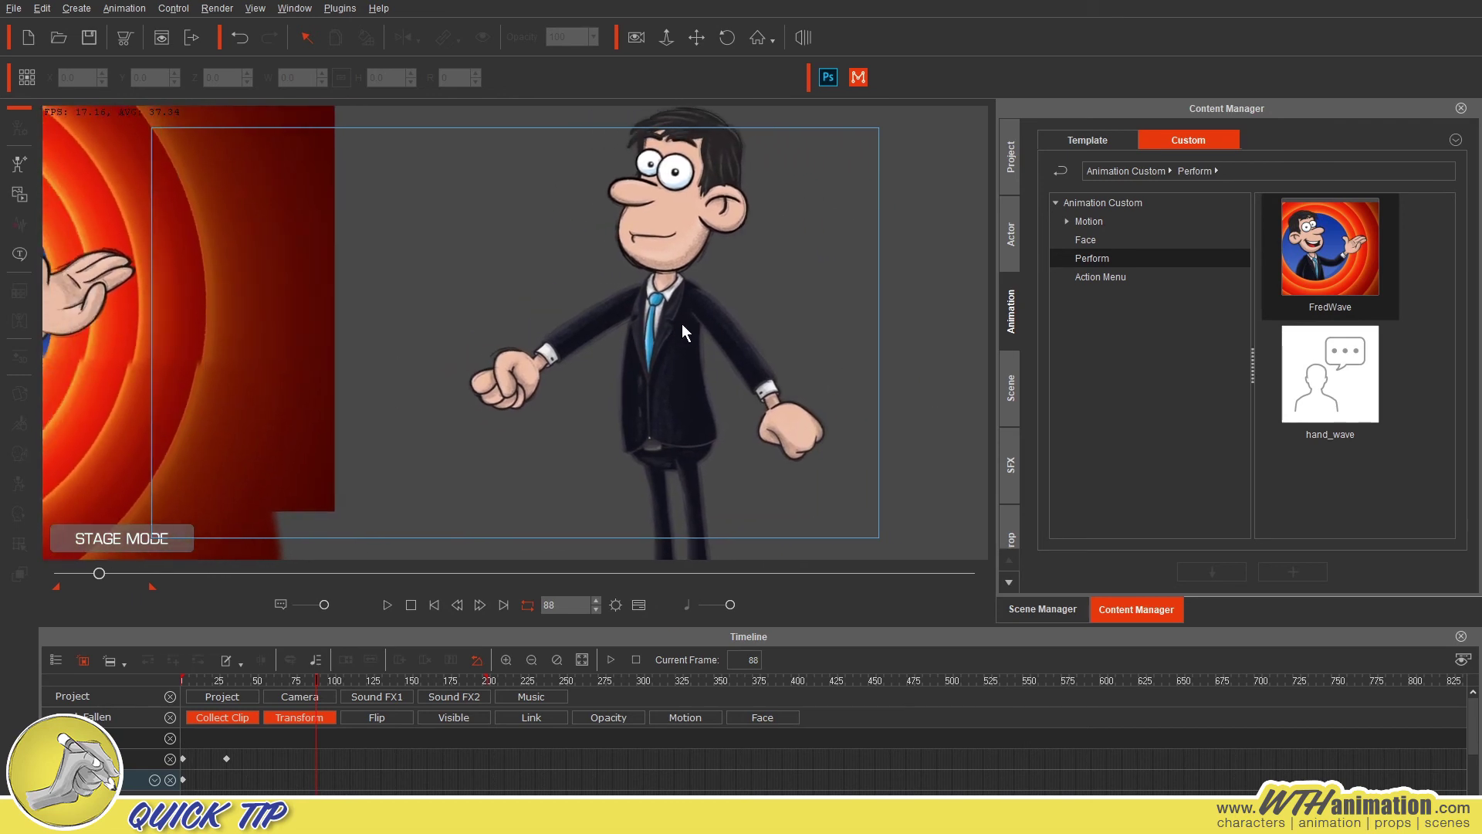
left_click(673, 348)
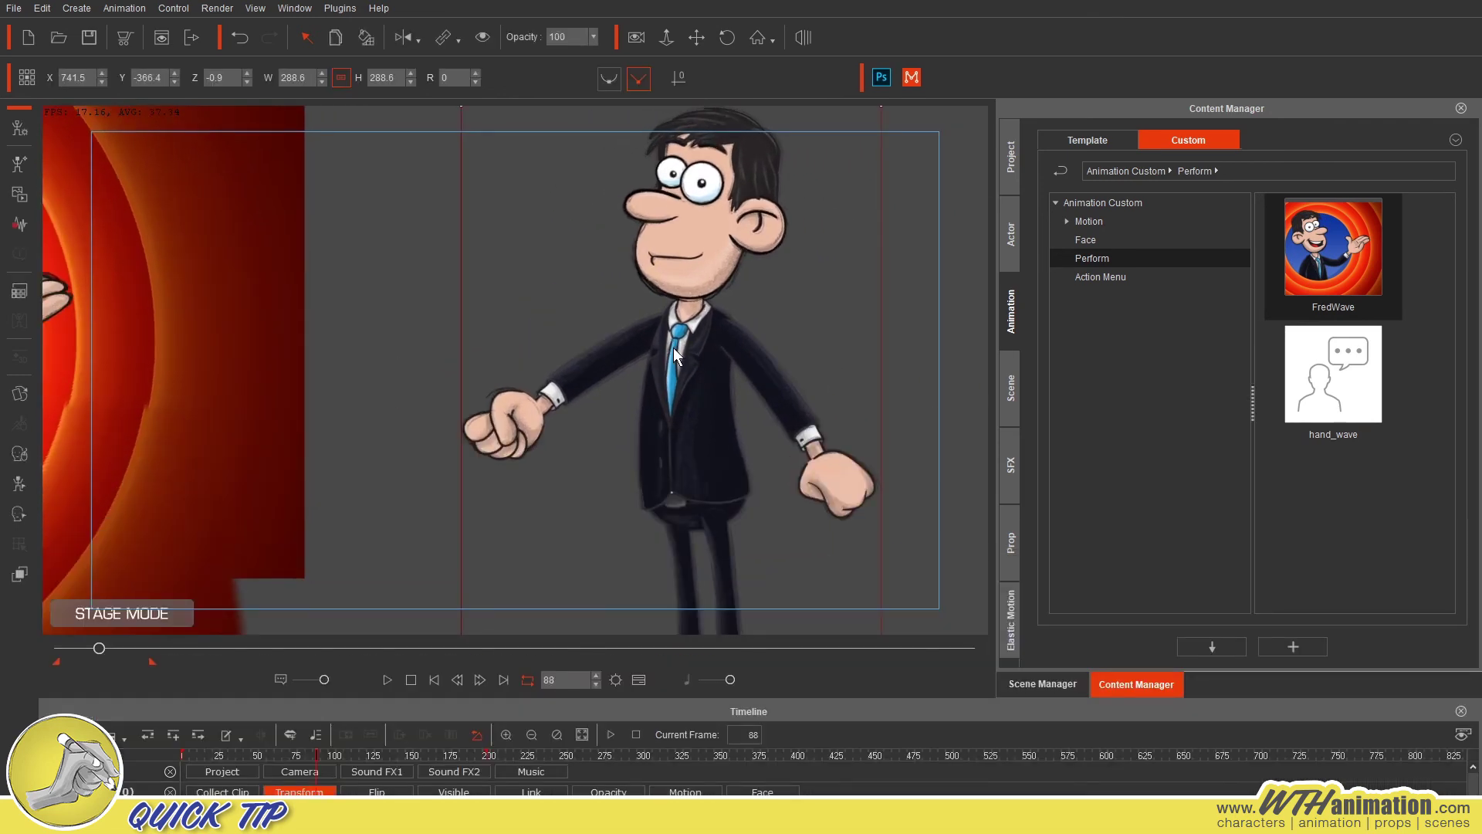
left_click_drag(222, 756, 182, 756)
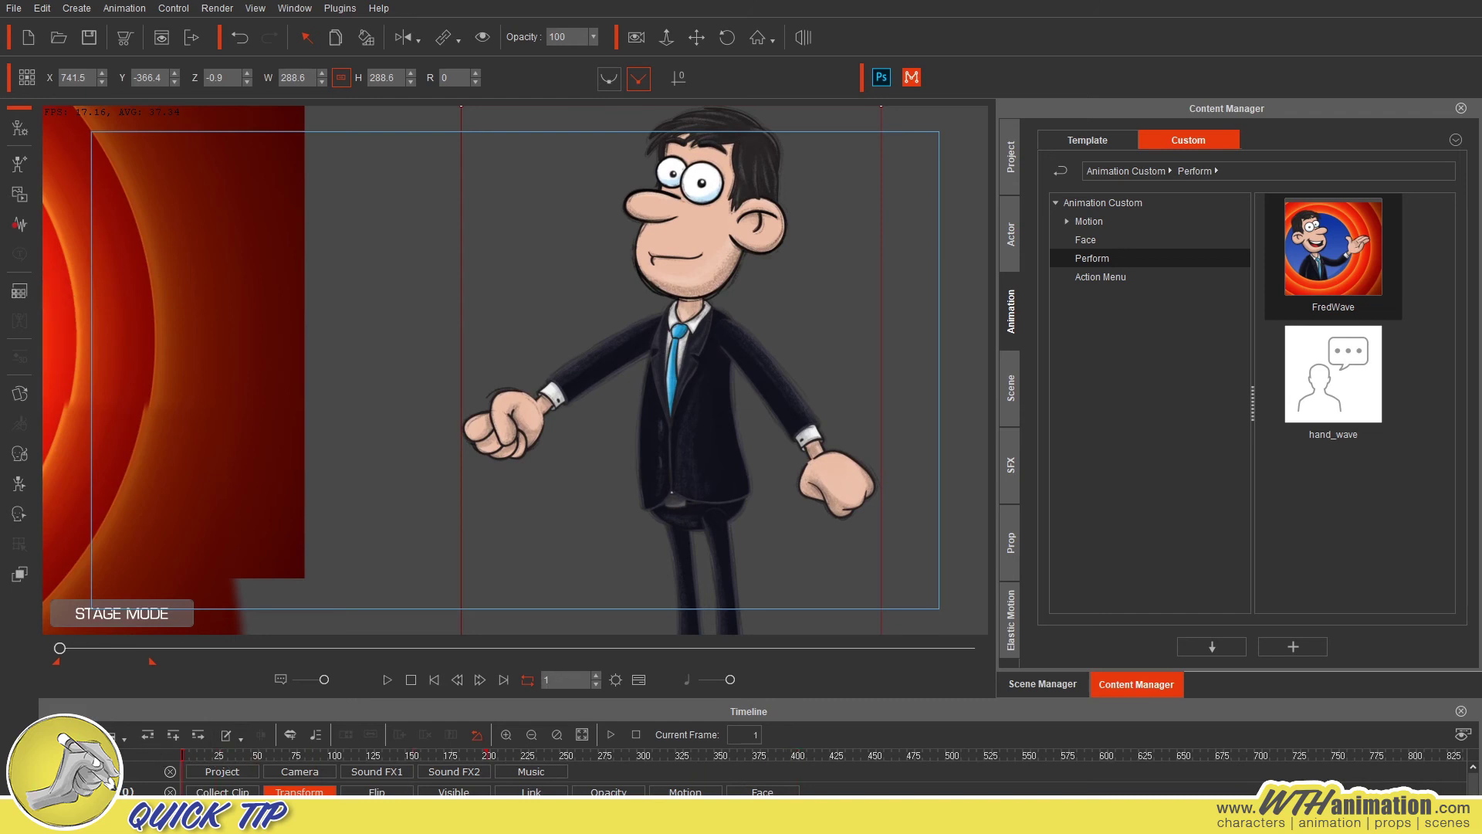
double_click(1346, 258)
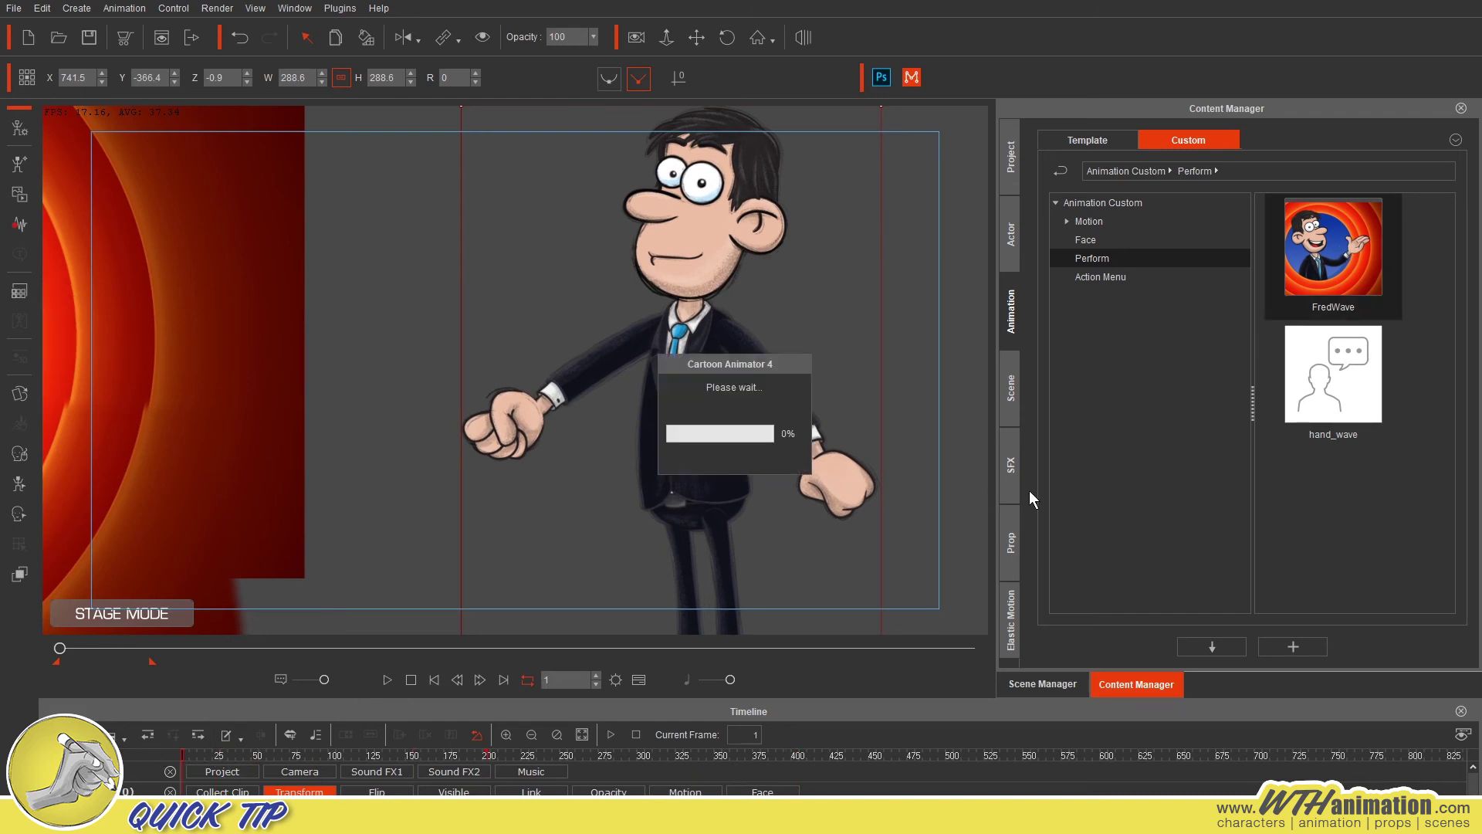
Show FredWave in the timeline and replay the scene from frame 1 with both Freds visible.
left_click(689, 791)
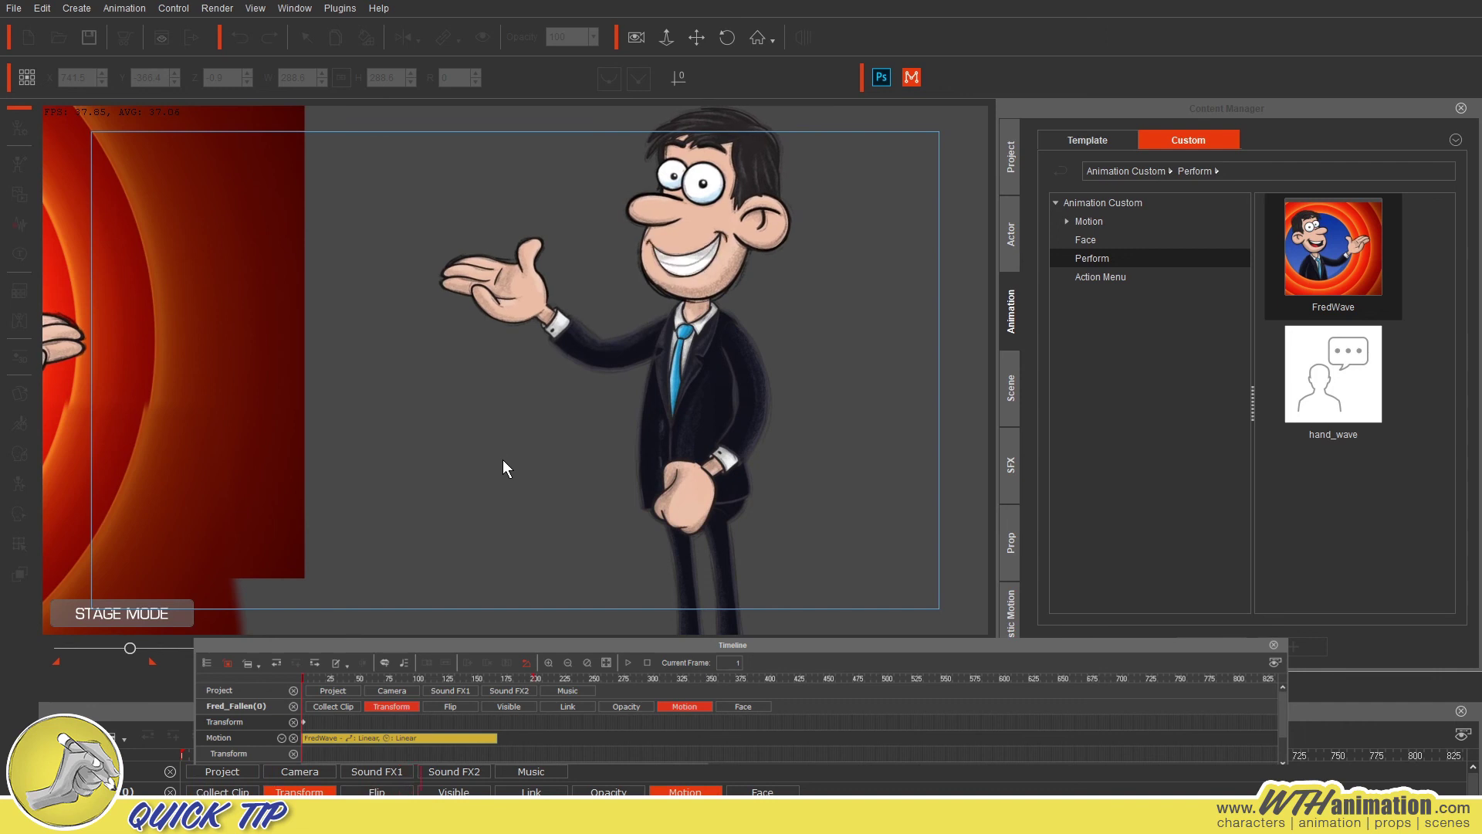
key("space")
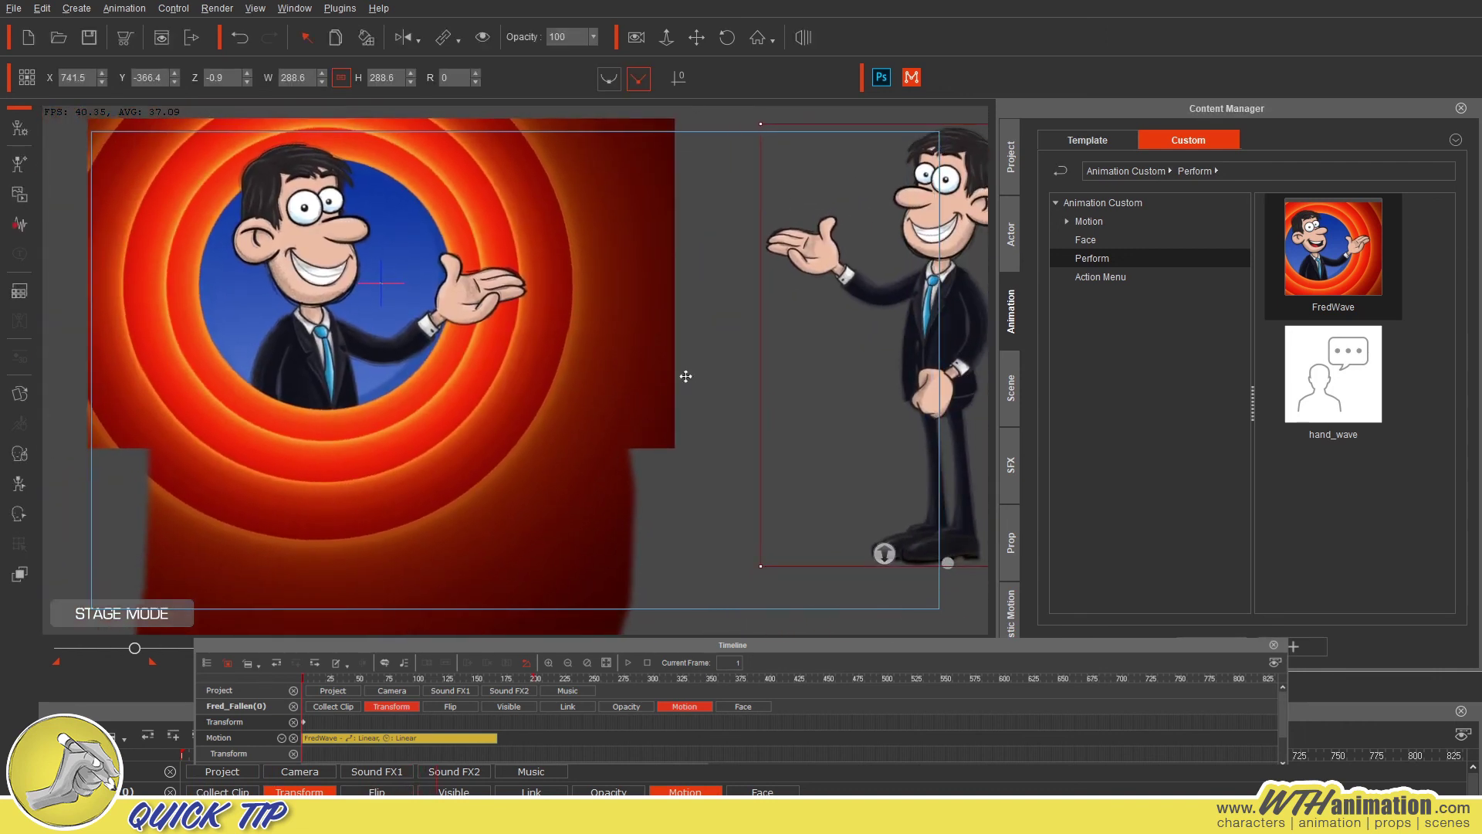
left_click_drag(685, 376, 614, 418)
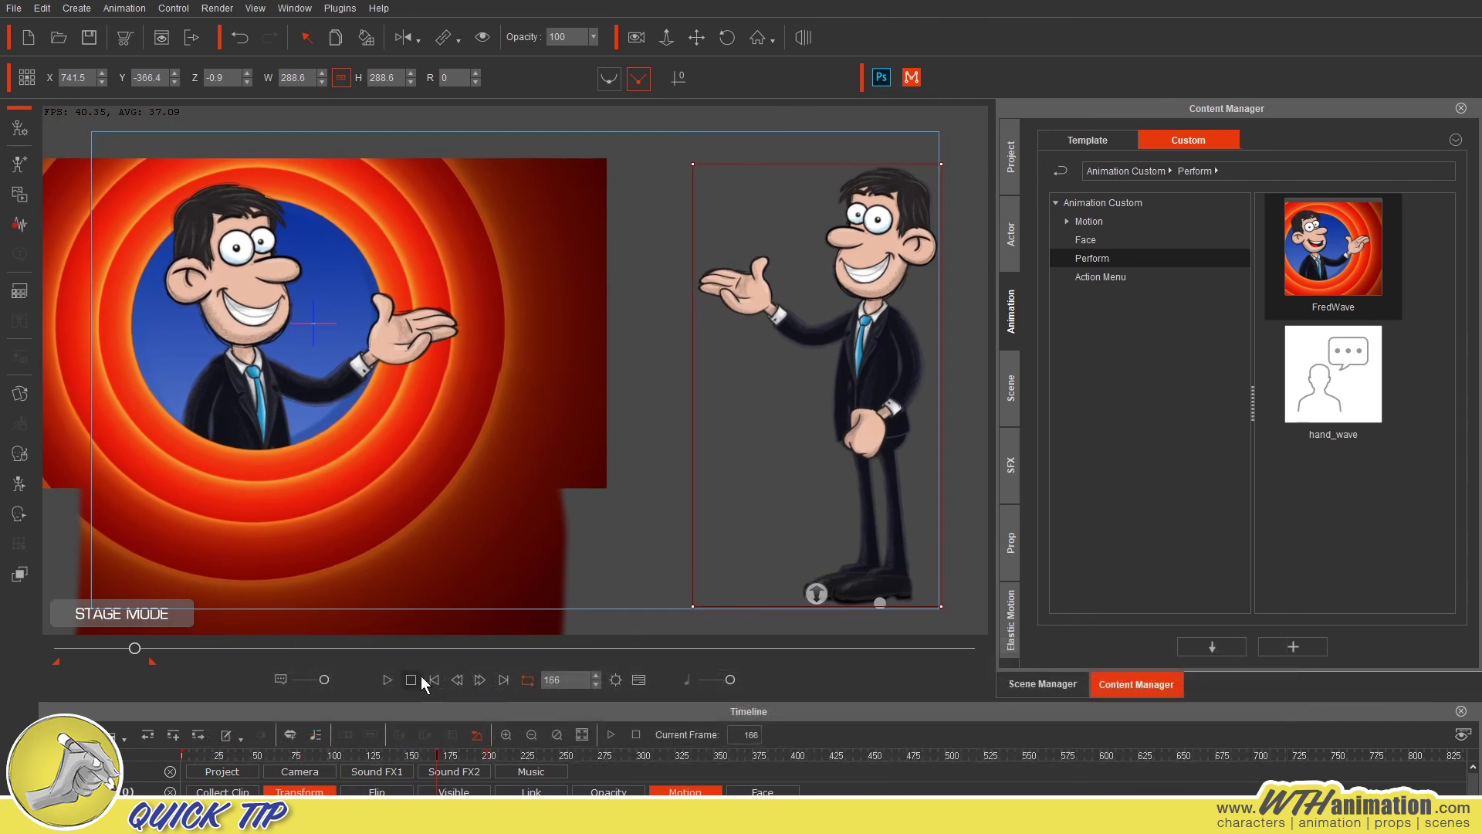
left_click(434, 681)
left_click(387, 679)
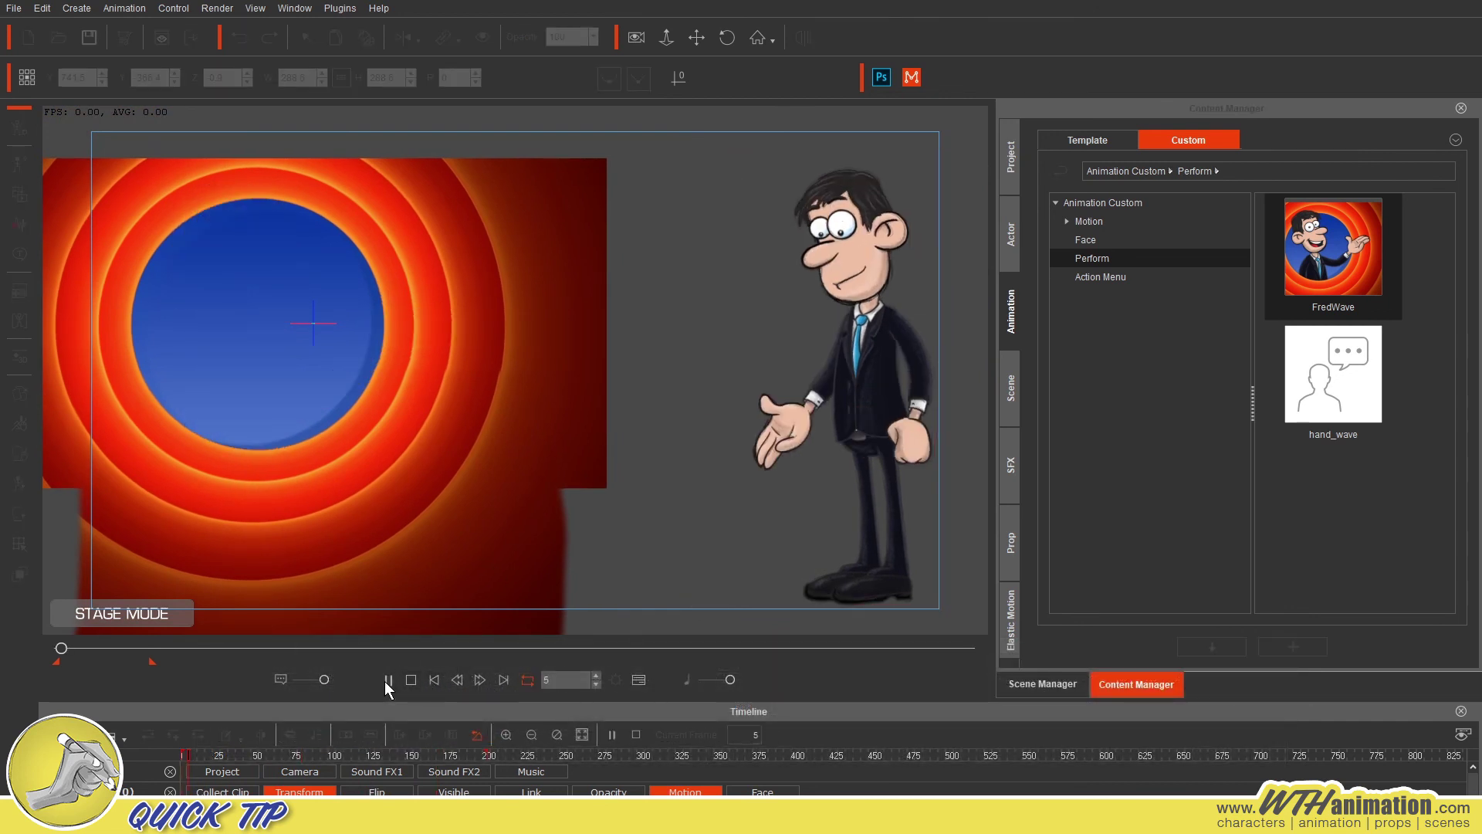